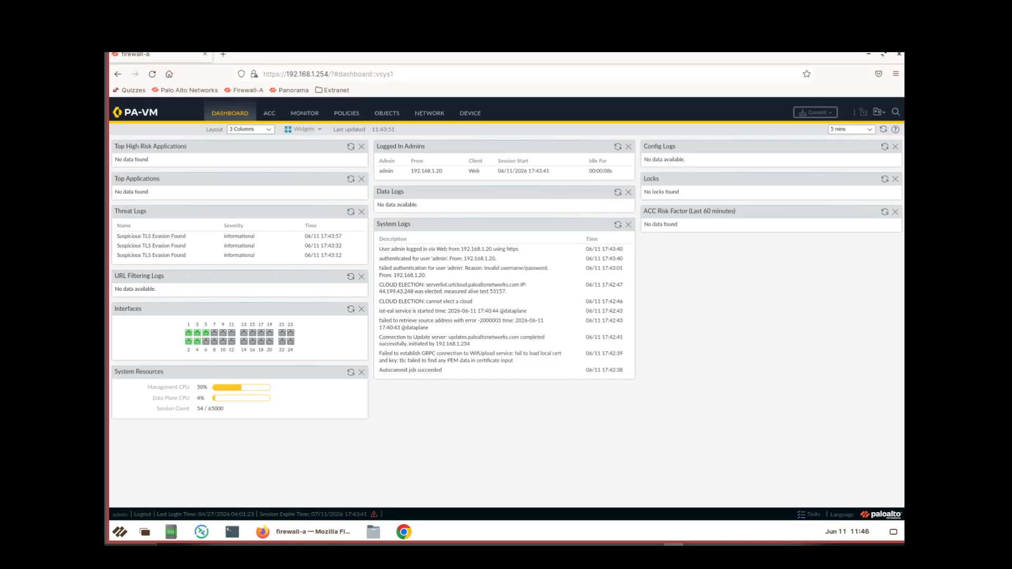
Step: Load the named configuration snapshot edu-210-11.0a-11.xml onto the firewall
left_click(475, 112)
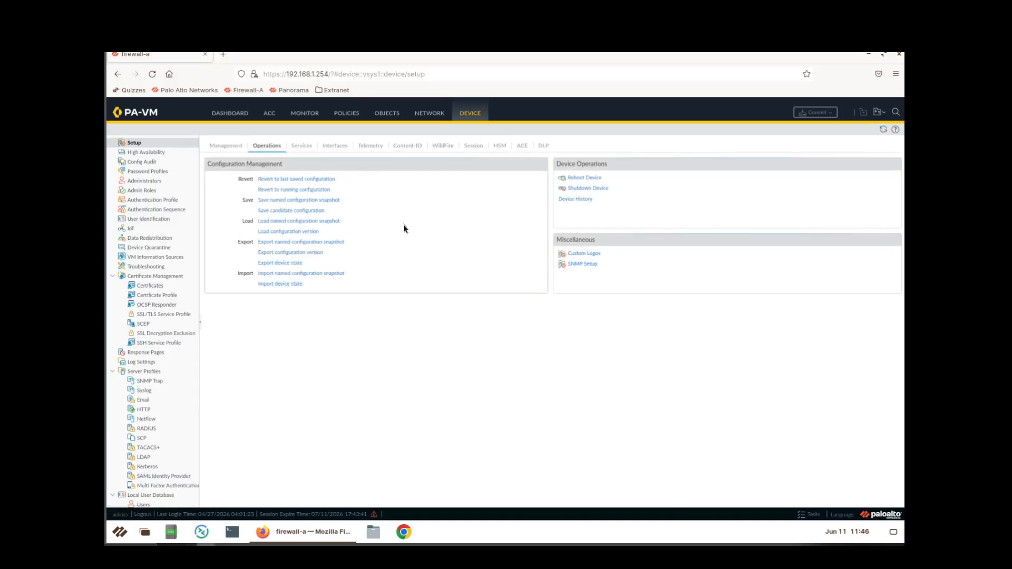
left_click(298, 221)
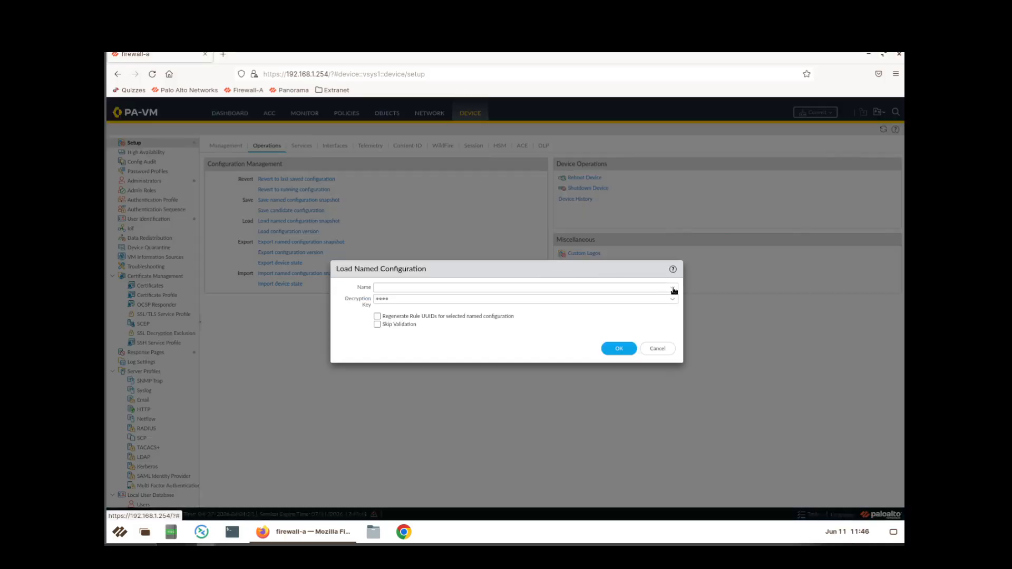
left_click(672, 287)
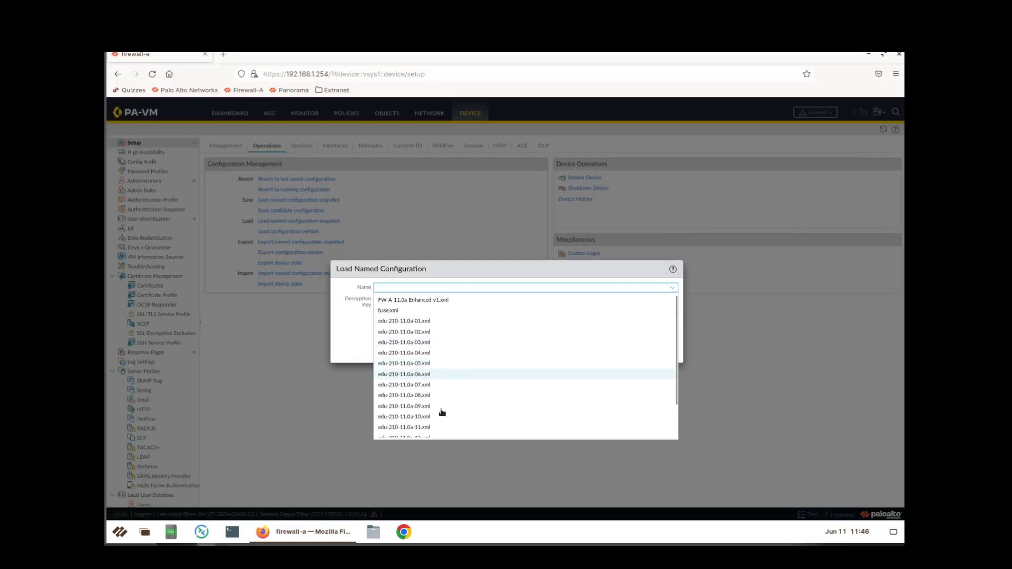
left_click(434, 428)
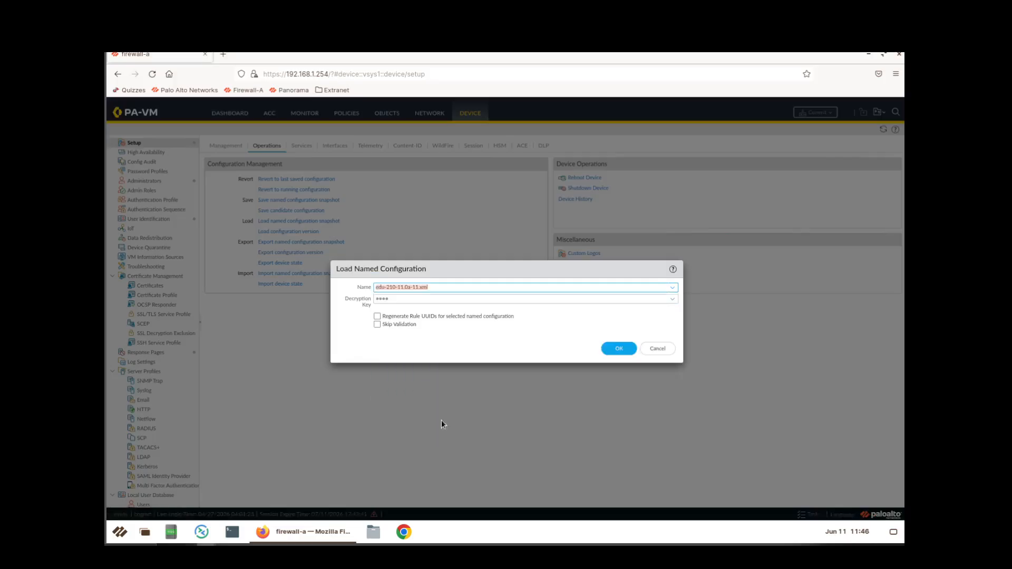
left_click(604, 350)
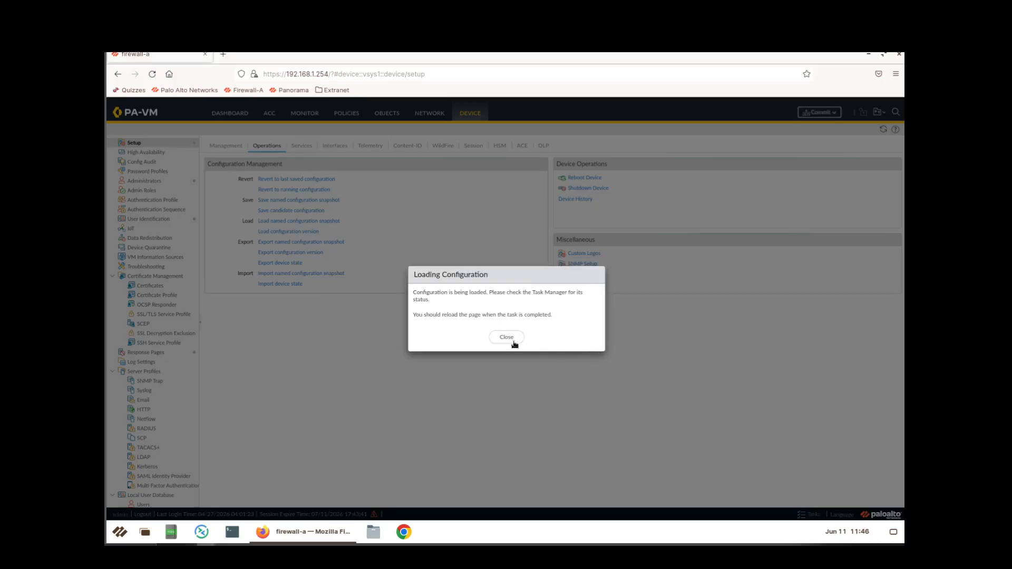
left_click(506, 336)
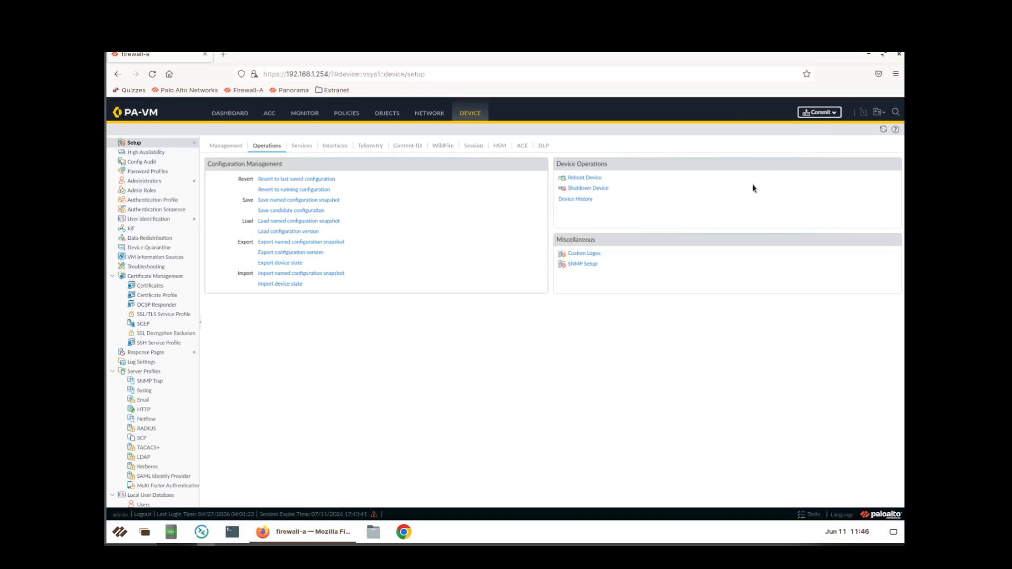
Step: Commit the loaded configuration to the firewall and dismiss the commit status
left_click(819, 112)
left_click(589, 426)
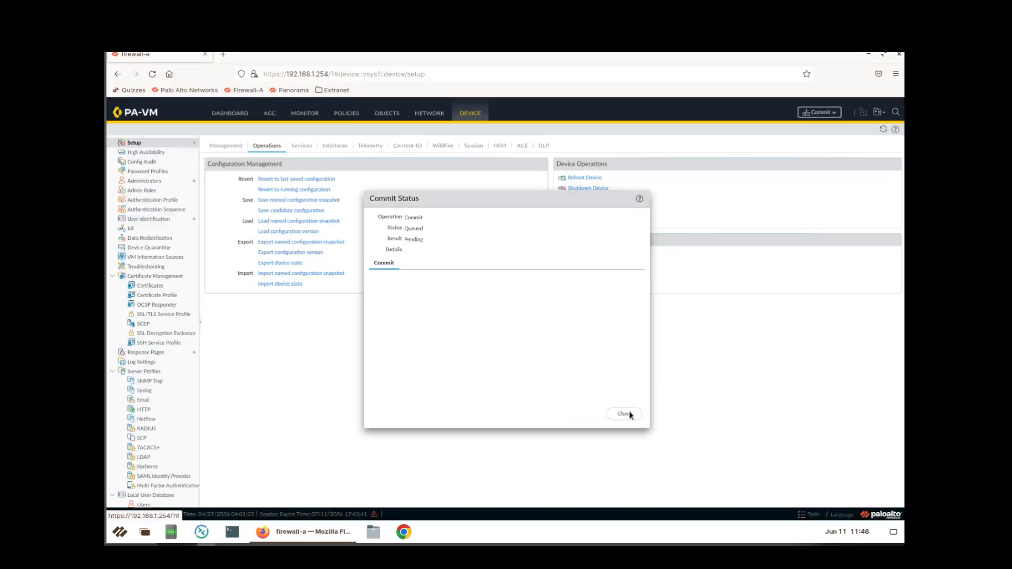
left_click(624, 414)
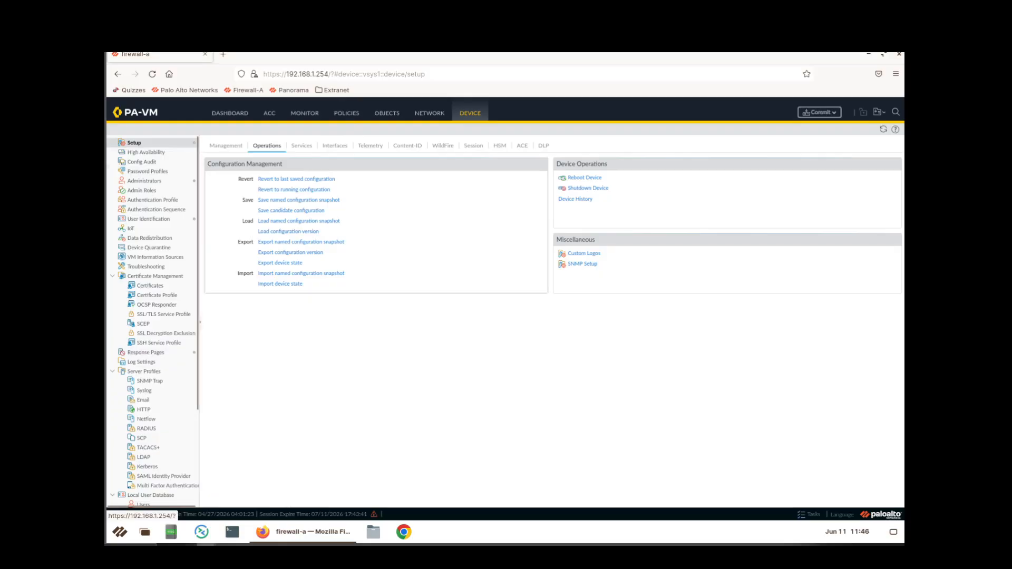
Step: Review the Security policy rules down to the end of the list and select the Acquisition-Allow-All rule
left_click(346, 113)
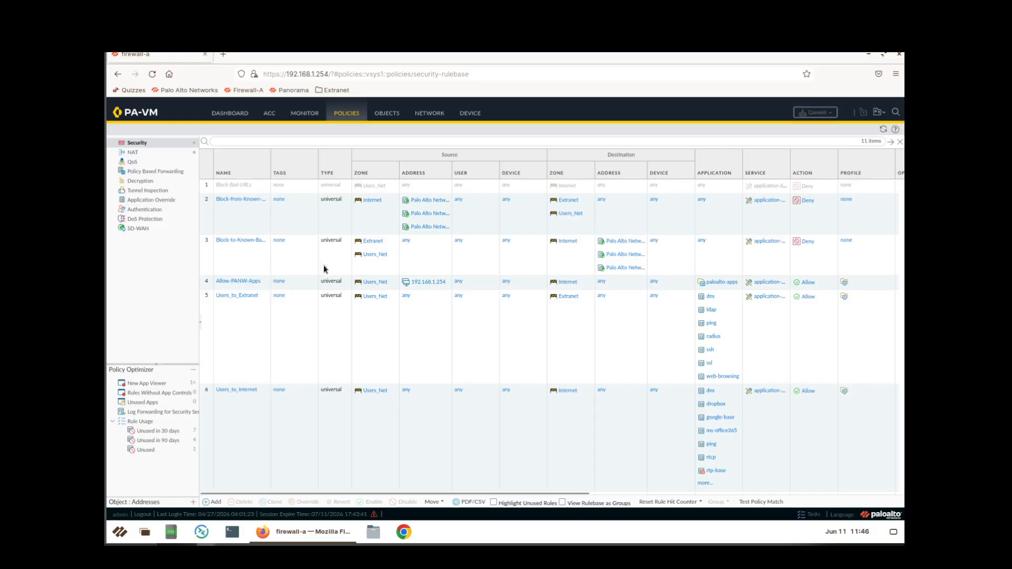
scroll(324, 269, "down", 3)
scroll(324, 266, "down", 2)
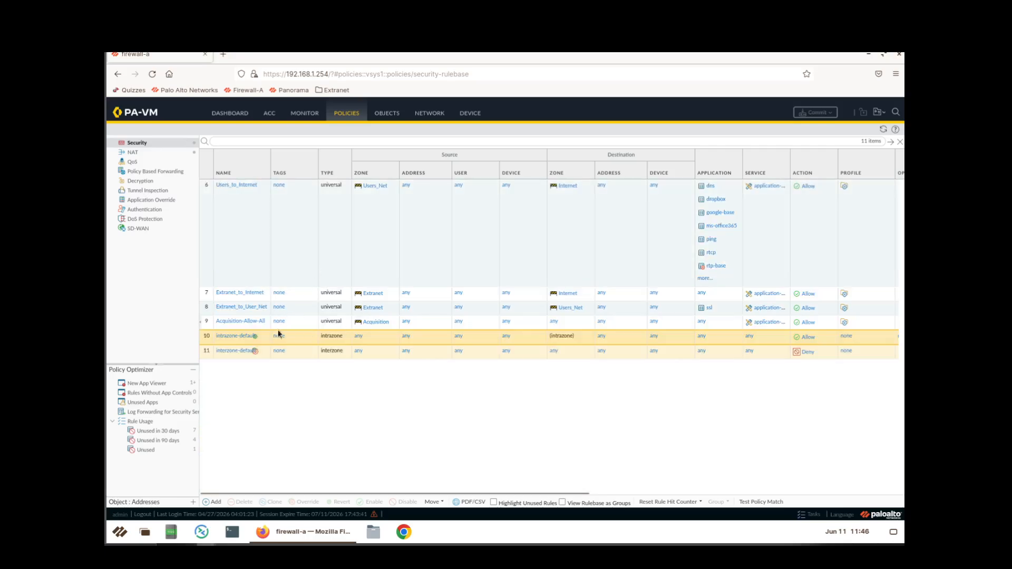
left_click(210, 324)
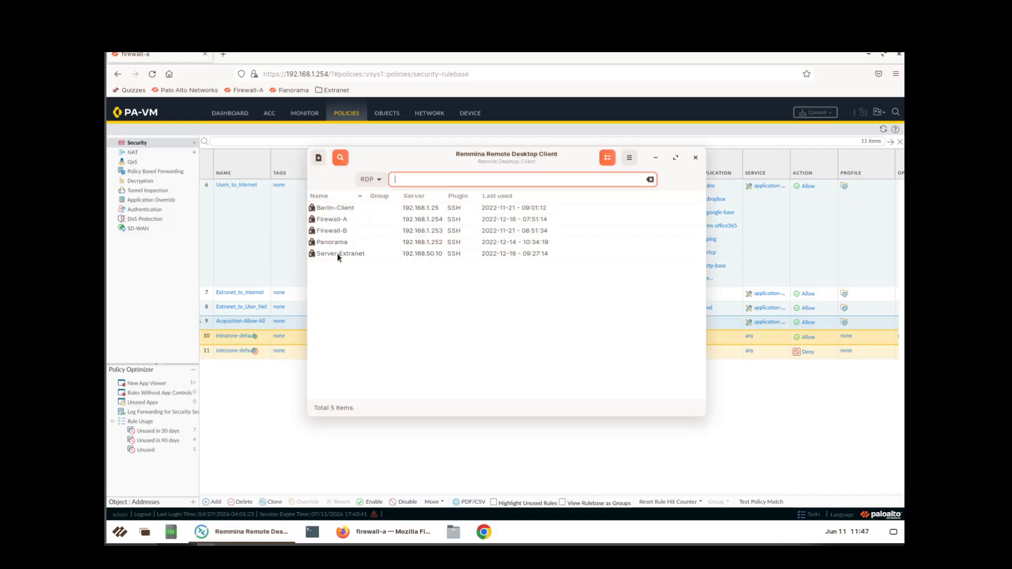
Step: Connect to the Server-Extranet SSH session in Remmina and list the home directory's contents
left_click(337, 253)
double_click(337, 253)
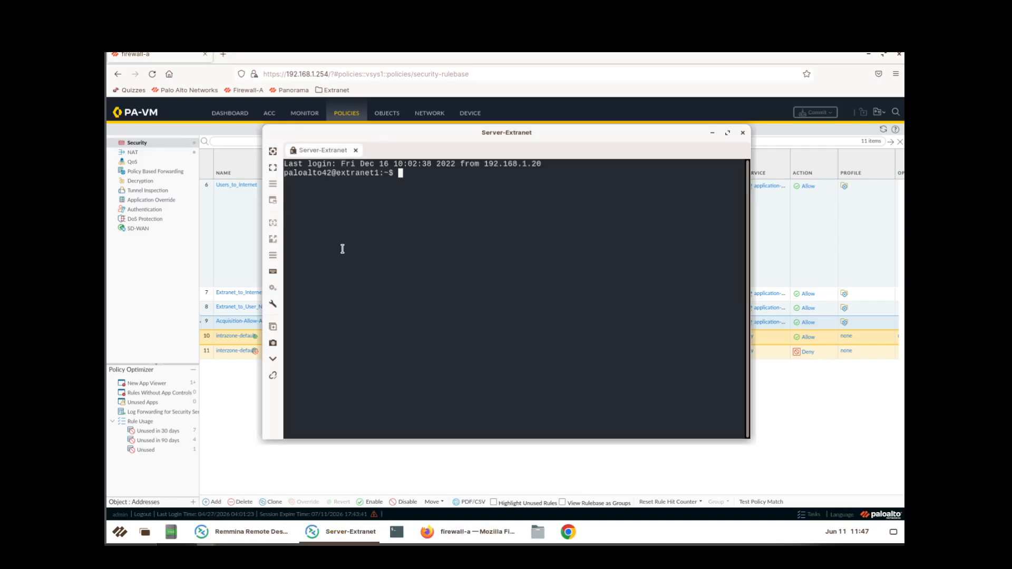
type("ls")
key("Return")
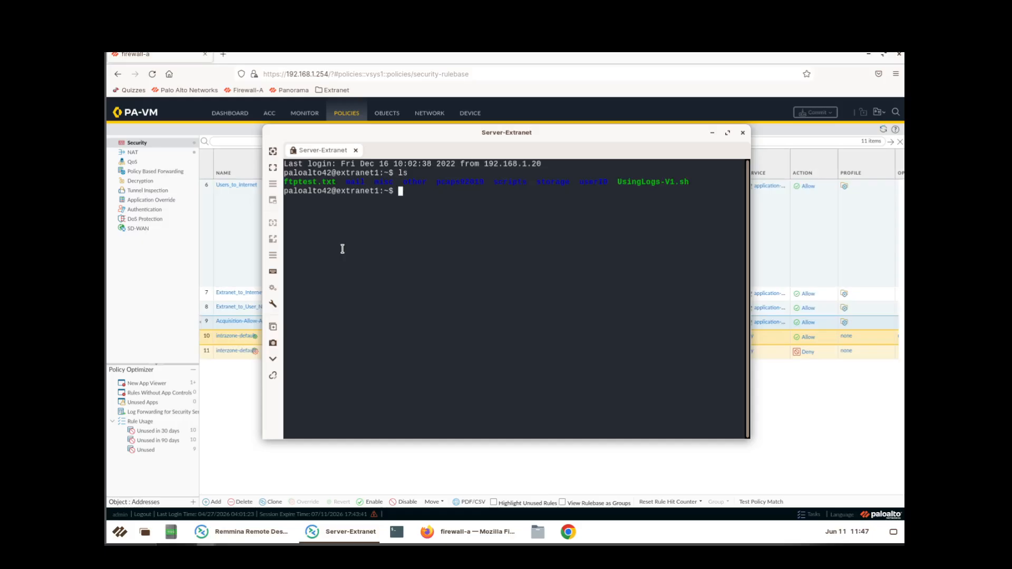
Step: Change to the pcaps92019 directory and list its contents
type("cd pca")
key("Tab")
type("?")
key("Return")
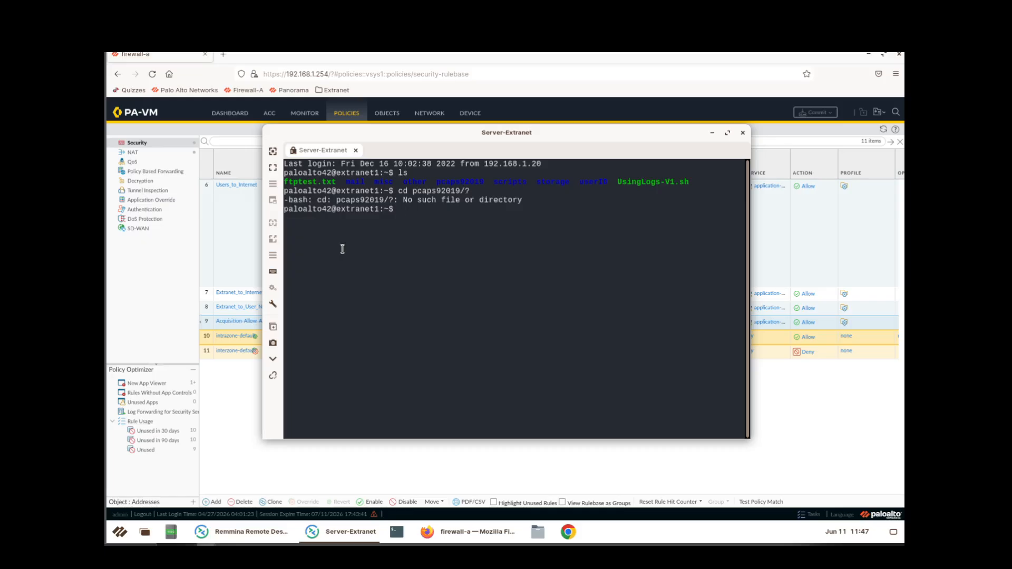
key("Up")
key("BackSpace")
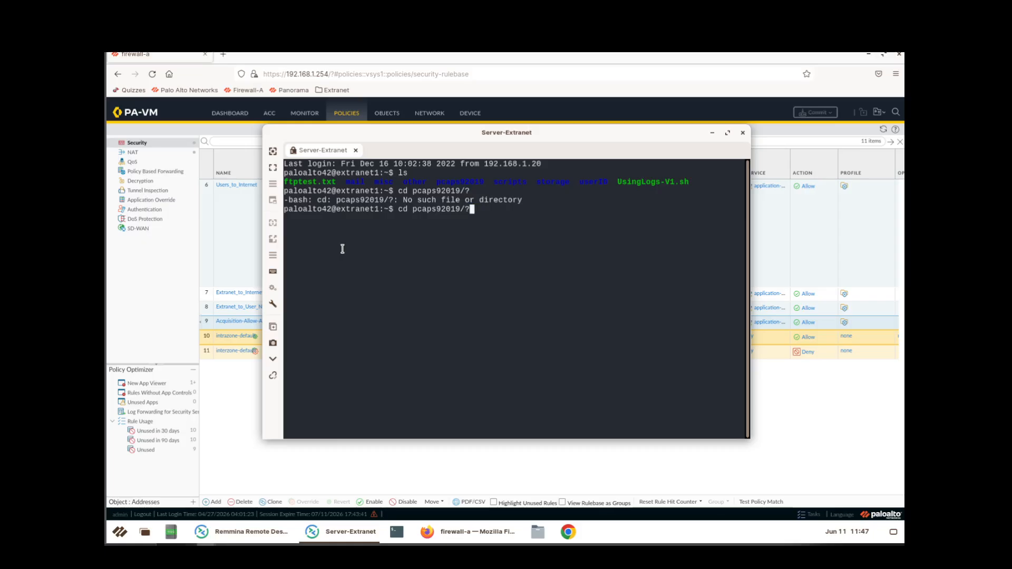
key("Return")
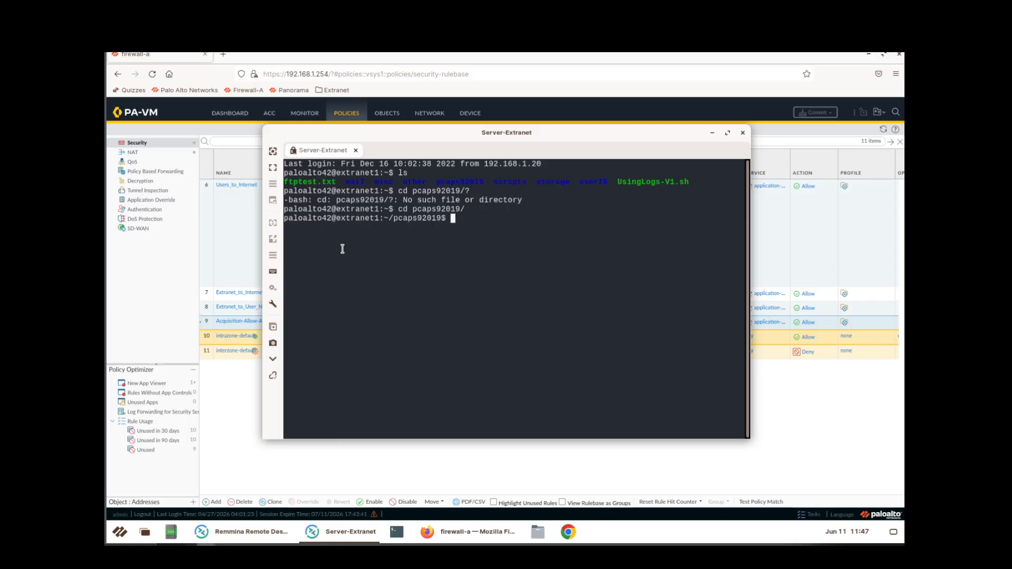
type("ls")
key("Return")
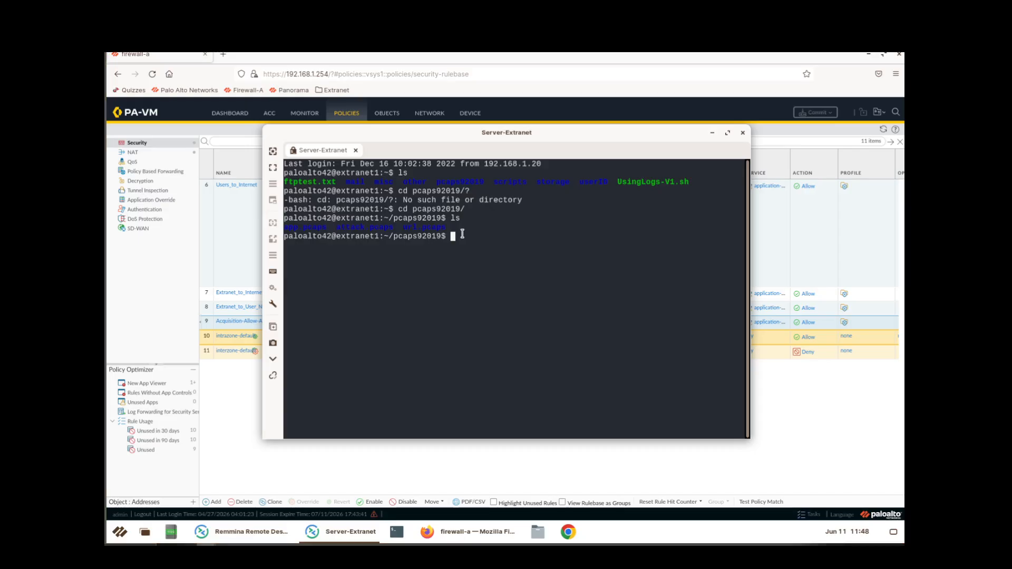
Step: Return to the home directory and change to /home/paloalto42/pcaps92019/app.pcaps/
type("cd")
key("Return")
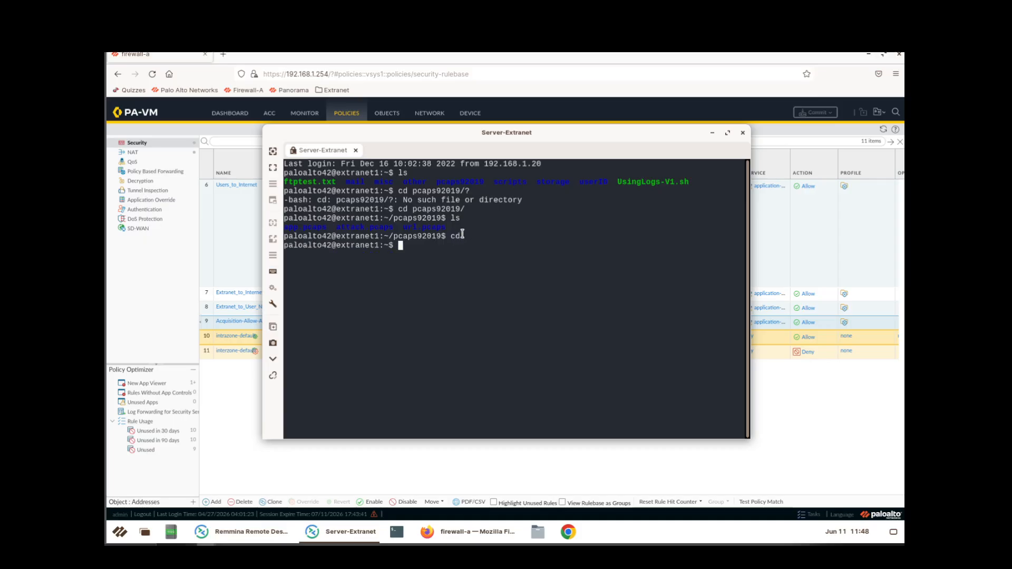
type("cd ")
type("/h")
type("/")
type("pal")
key("Tab")
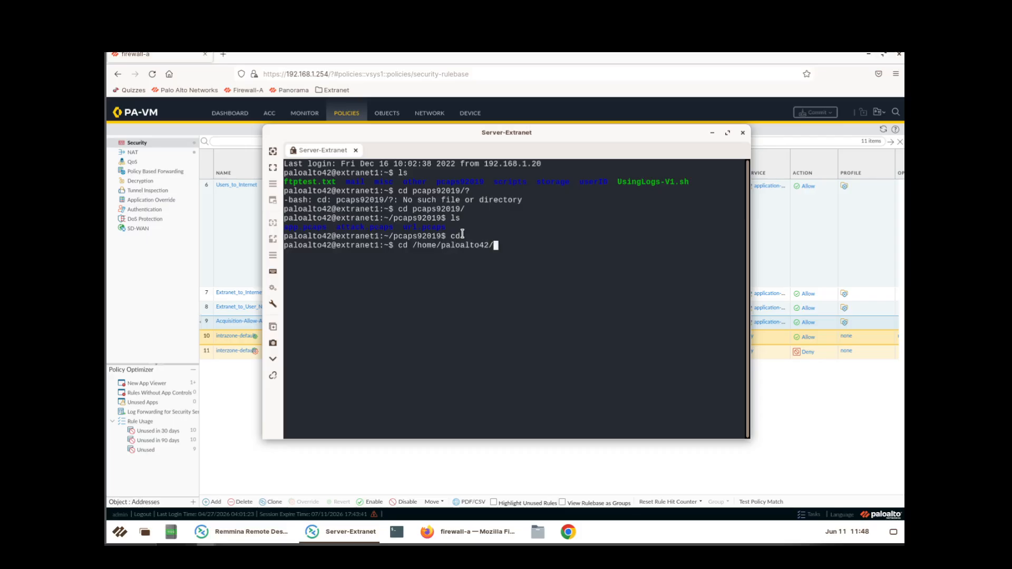
type("pc")
key("Tab")
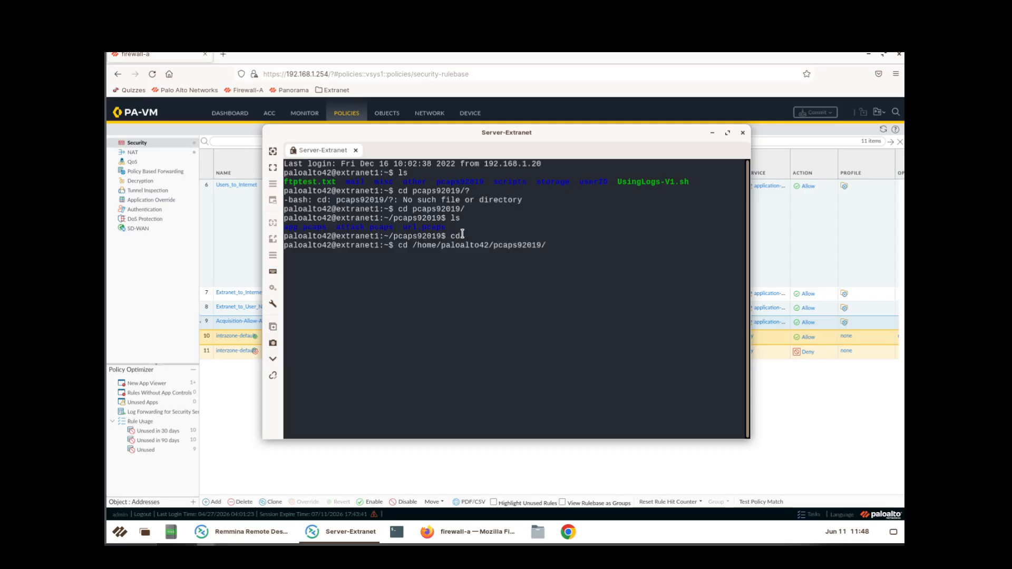
type("ap")
key("Tab")
key("Return")
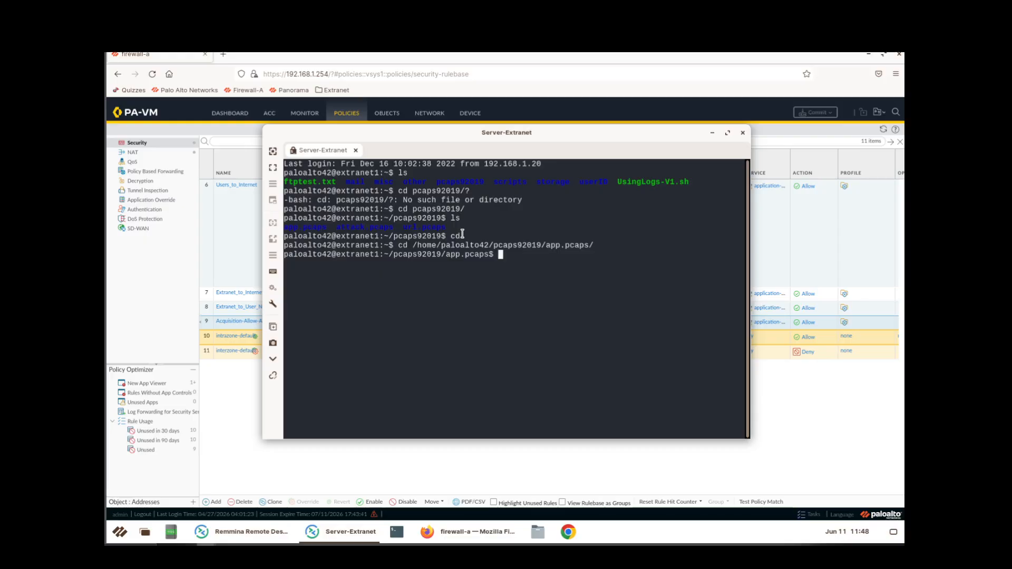
Step: Run the ./Appgenerator-2.sh script to simulate application traffic
type("./Appgenerator-")
key("Tab")
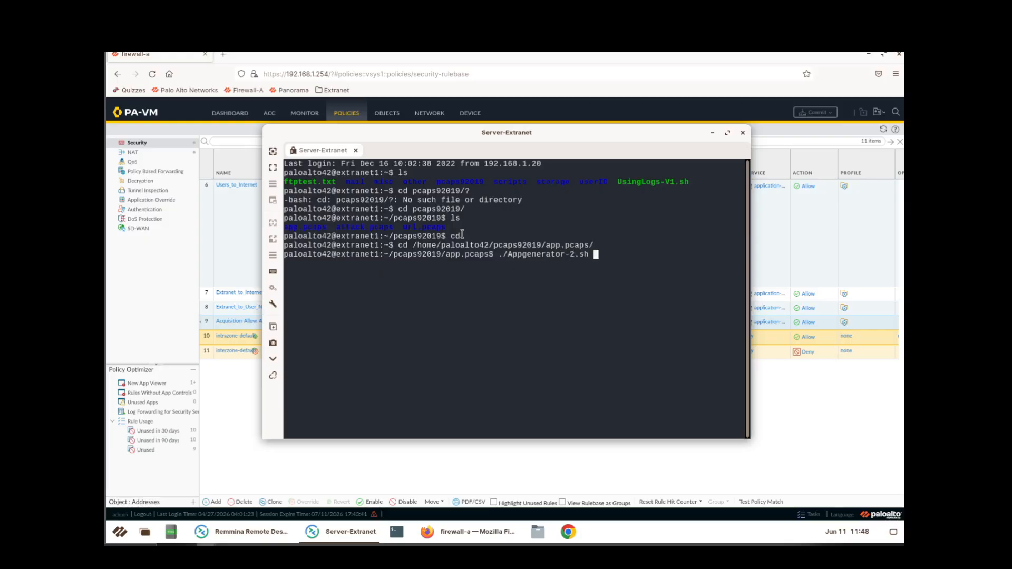
key("Return")
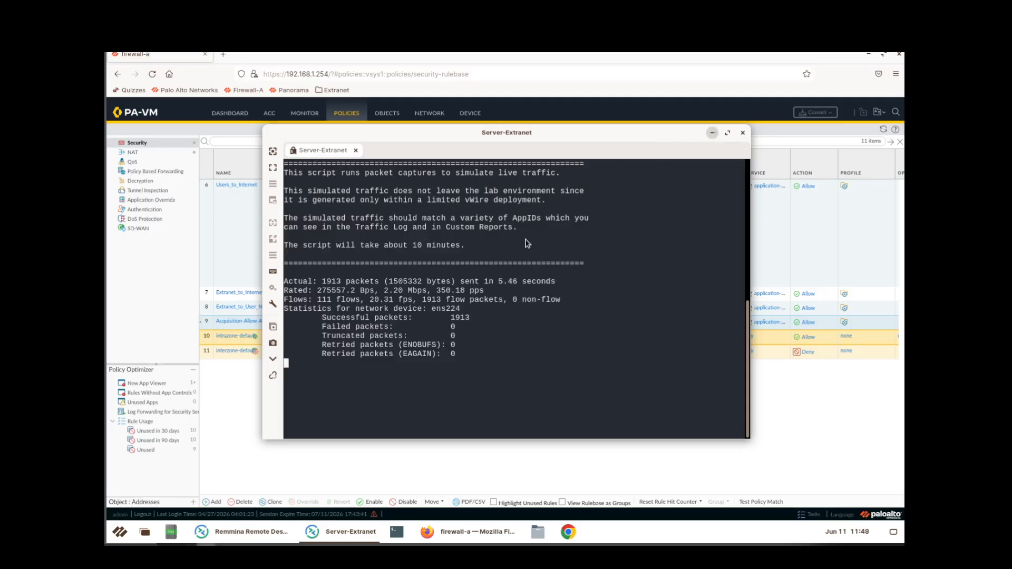
Step: Minimize the Remmina windows and refresh the firewall's Traffic log to examine the applications and rules of the simulated sessions
left_click(715, 132)
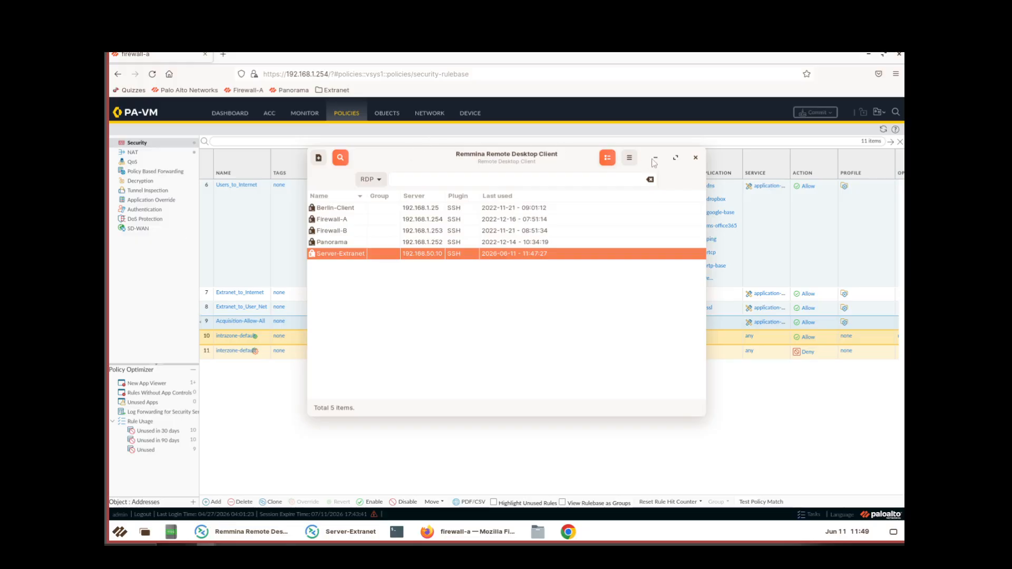
left_click(655, 158)
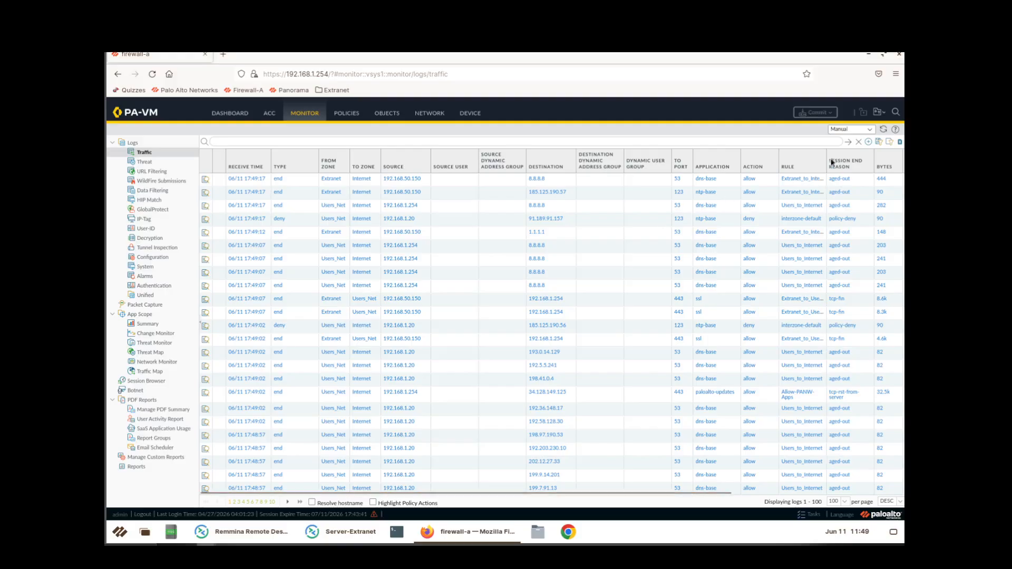
left_click(881, 131)
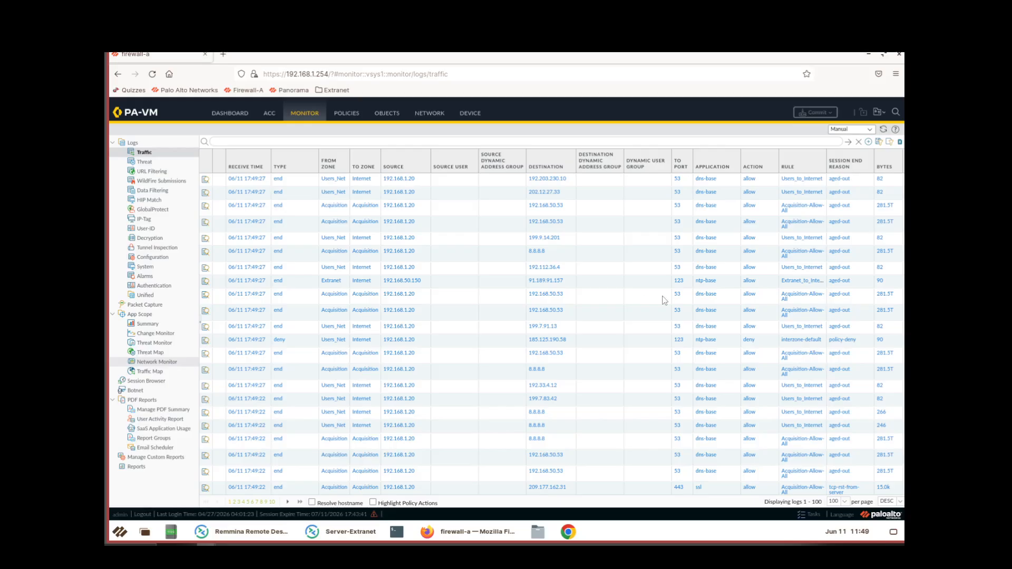
left_click(883, 129)
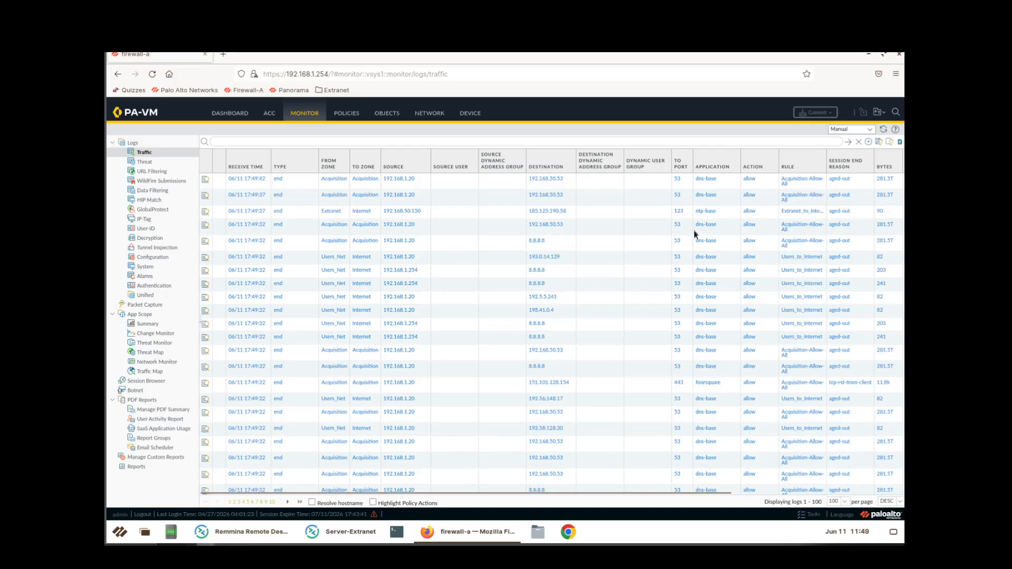
Step: Check the traffic script's progress in the Server-Extranet session and refresh the firewall's Traffic log again
left_click(357, 534)
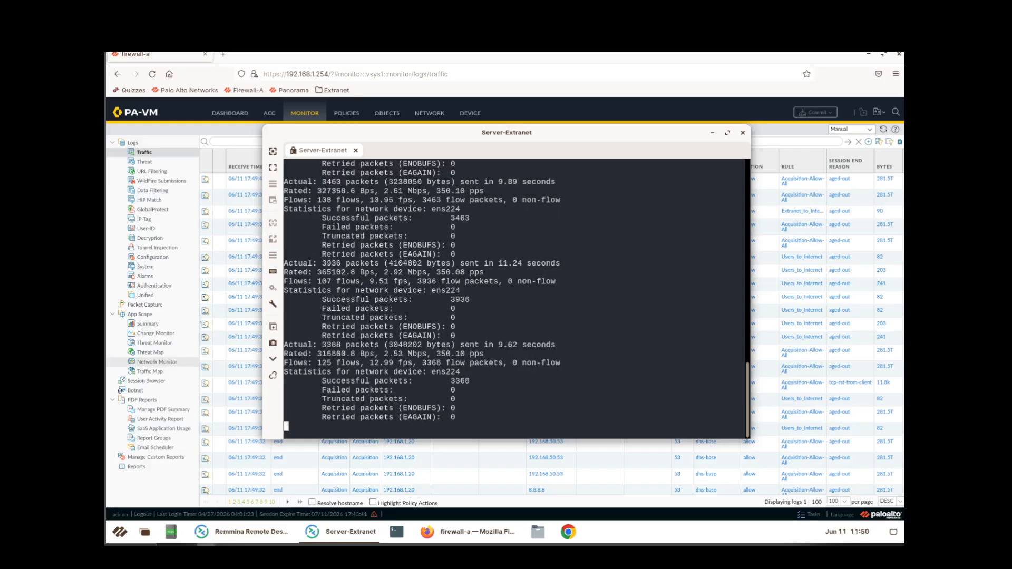
left_click(712, 132)
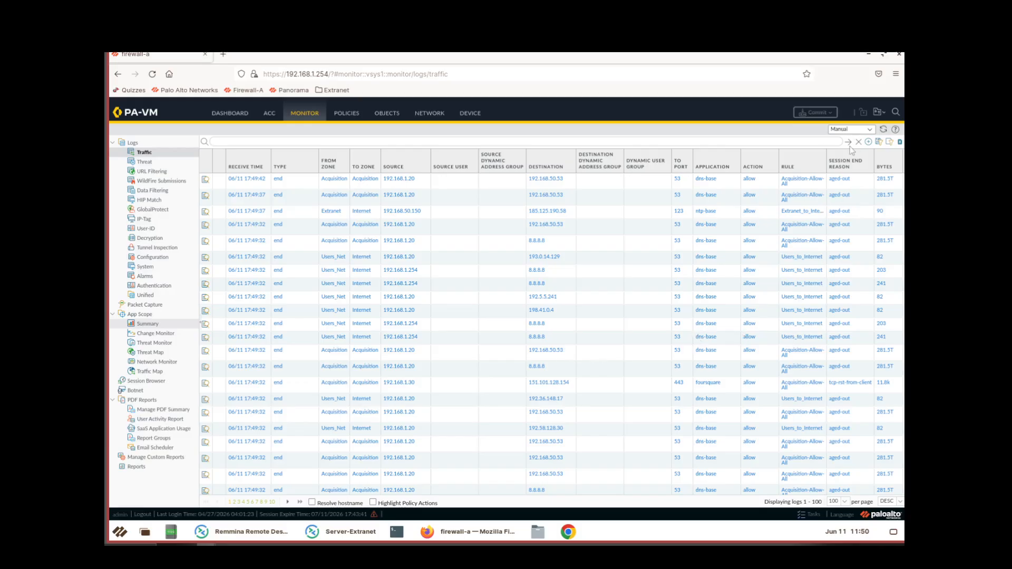
left_click(883, 130)
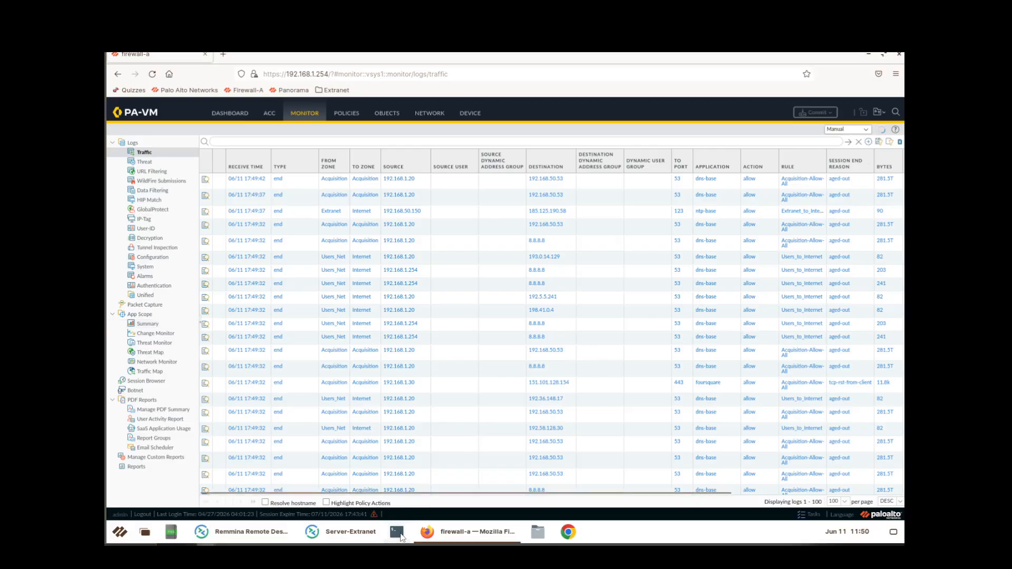
key("ctrl+alt+t")
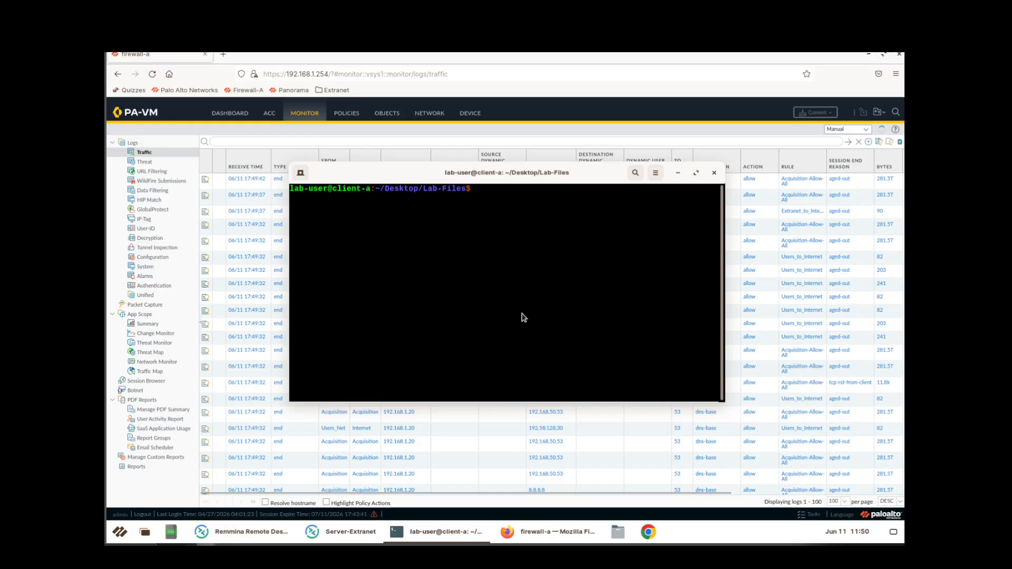
left_click(714, 173)
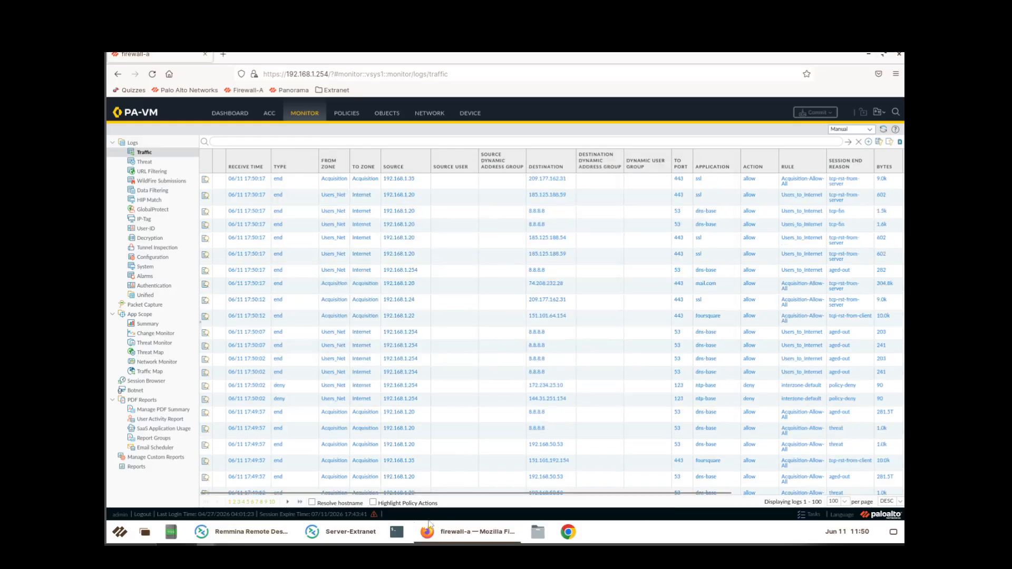
Step: Examine the traffic script's latest packet statistics in the Server-Extranet session and return to the Traffic log
left_click(342, 532)
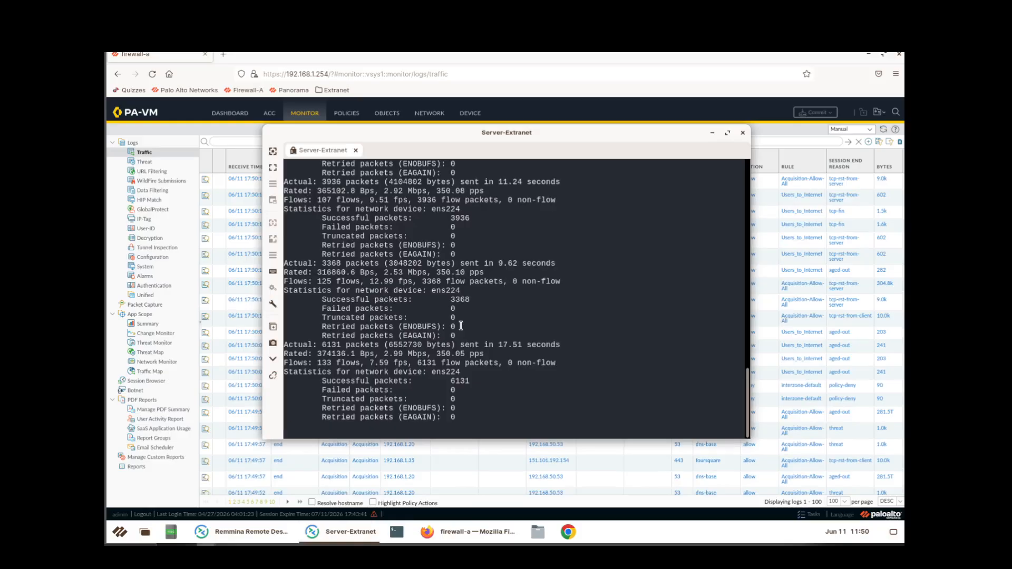
scroll(473, 315, "up", 3)
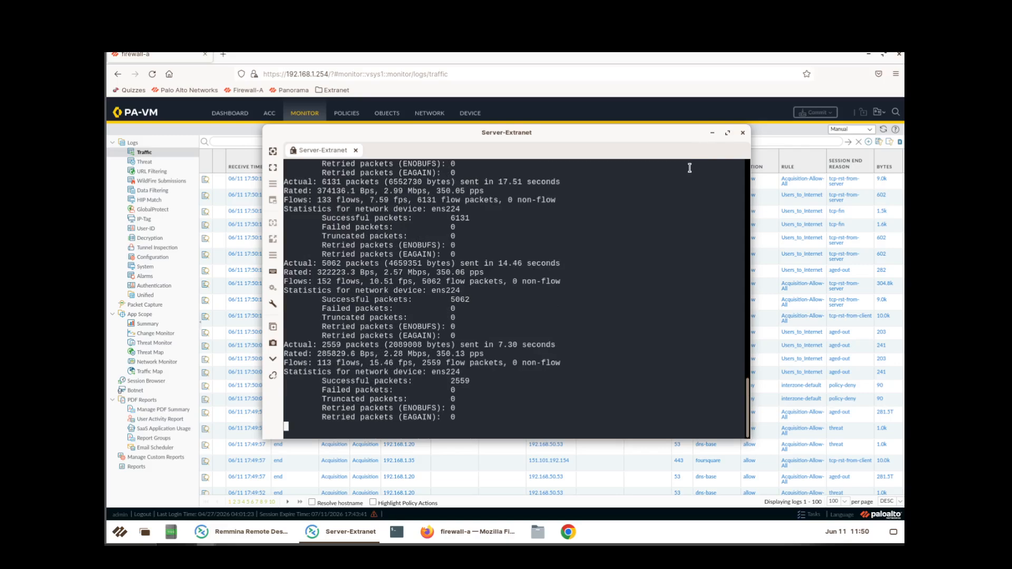
left_click(711, 133)
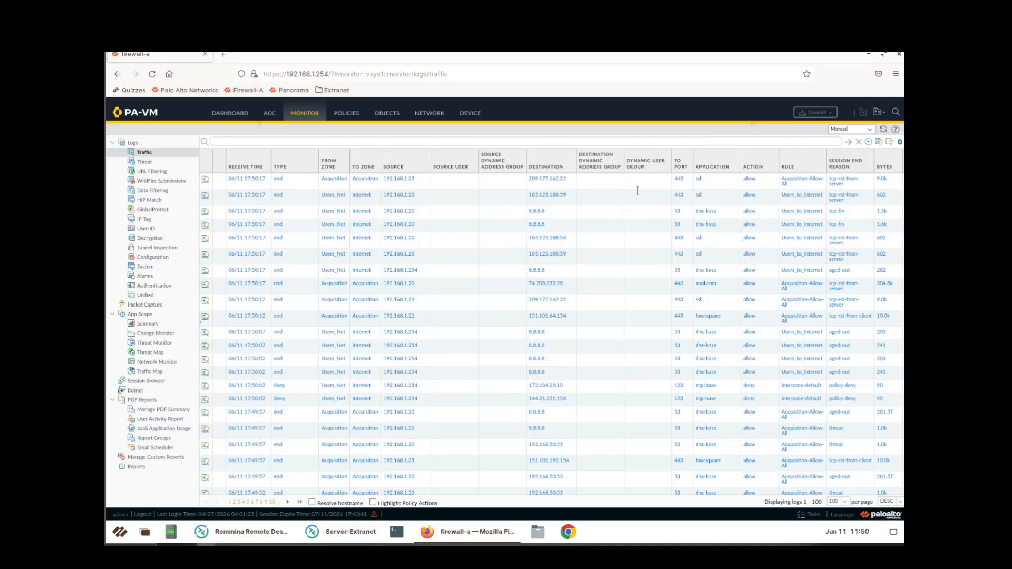
Step: Refresh the Traffic log and examine the Security policy rules' hit counts and last-hit times
left_click(883, 130)
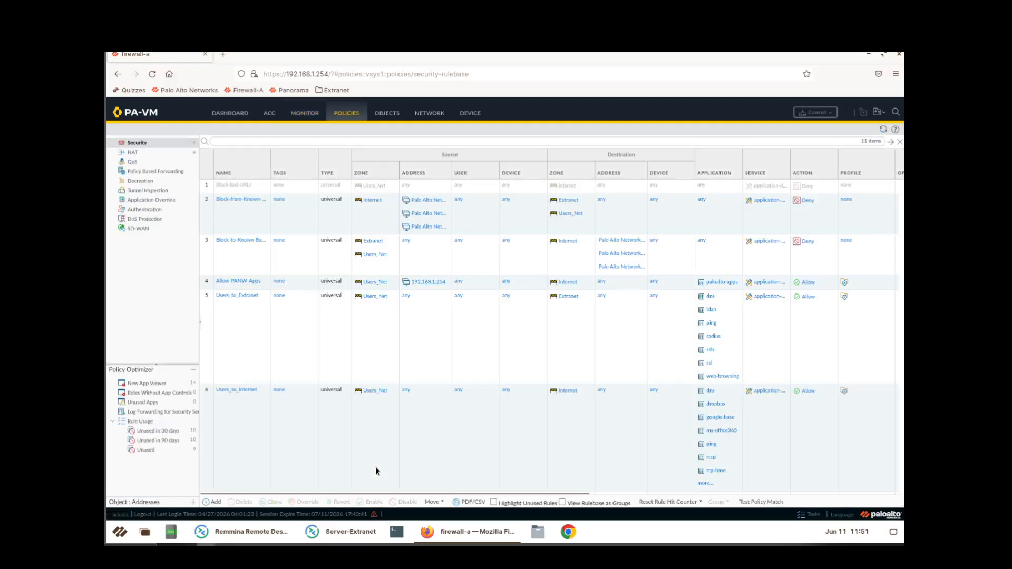
scroll(386, 433, "down", 5)
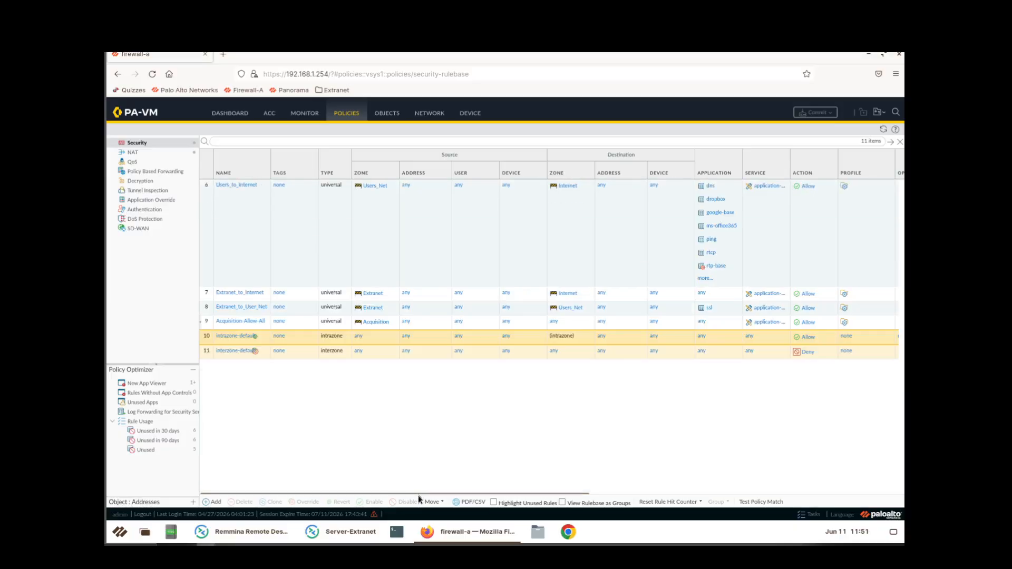
left_click_drag(421, 492, 635, 493)
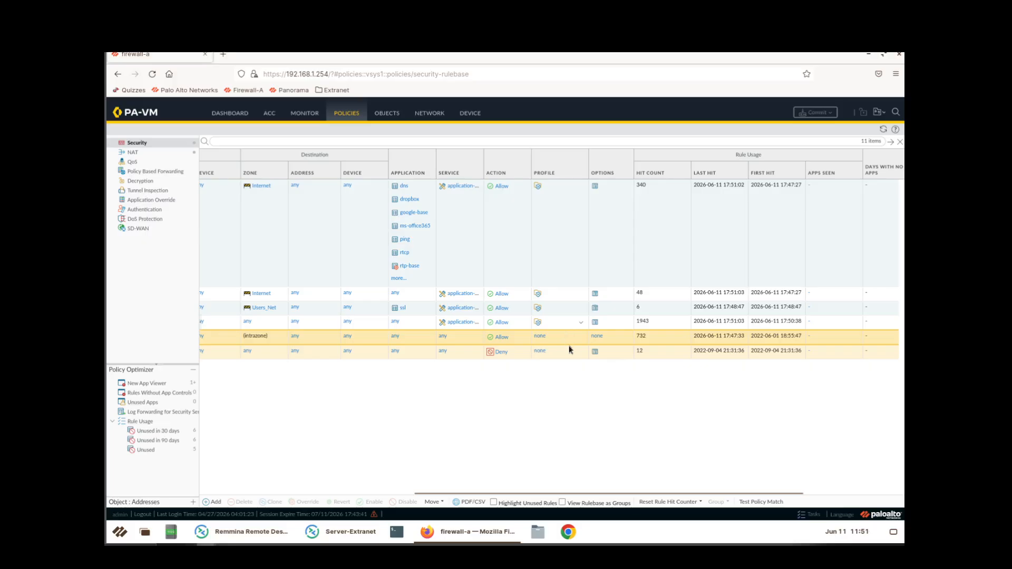
Step: Reset the hit counter of only the Acquisition-Allow-All rule and refresh the Security policy list
left_click(605, 322)
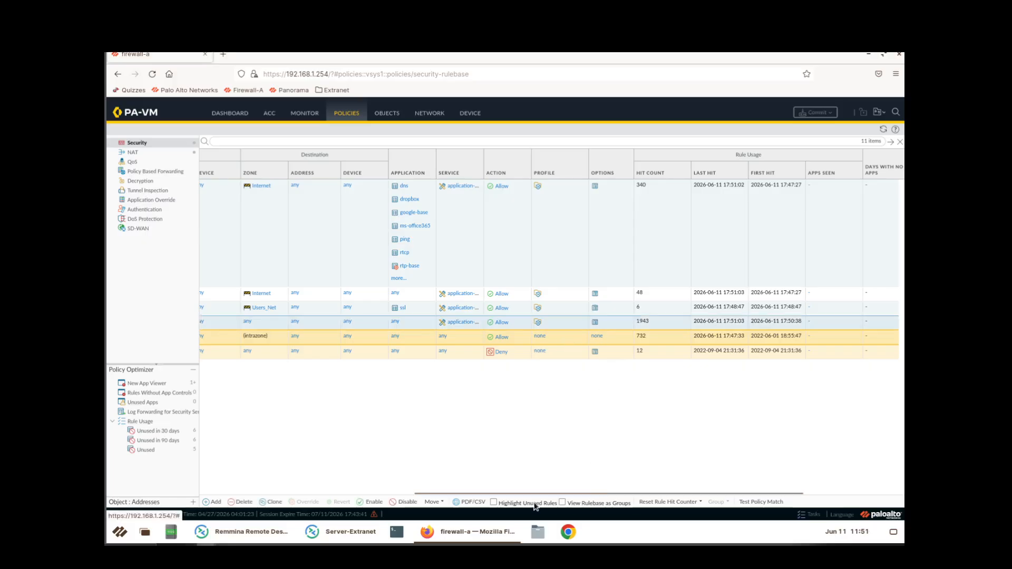
left_click(691, 498)
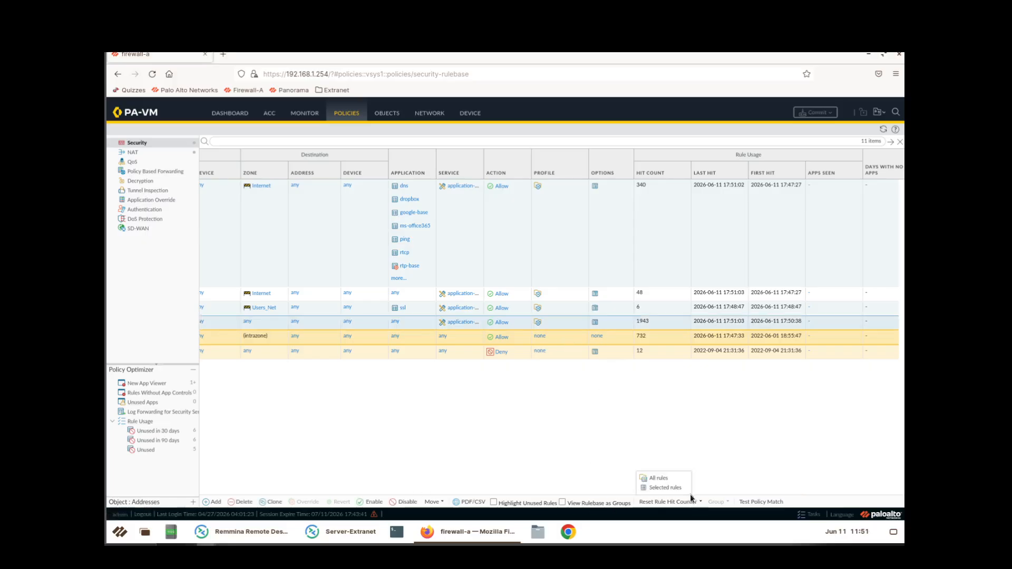
left_click(668, 488)
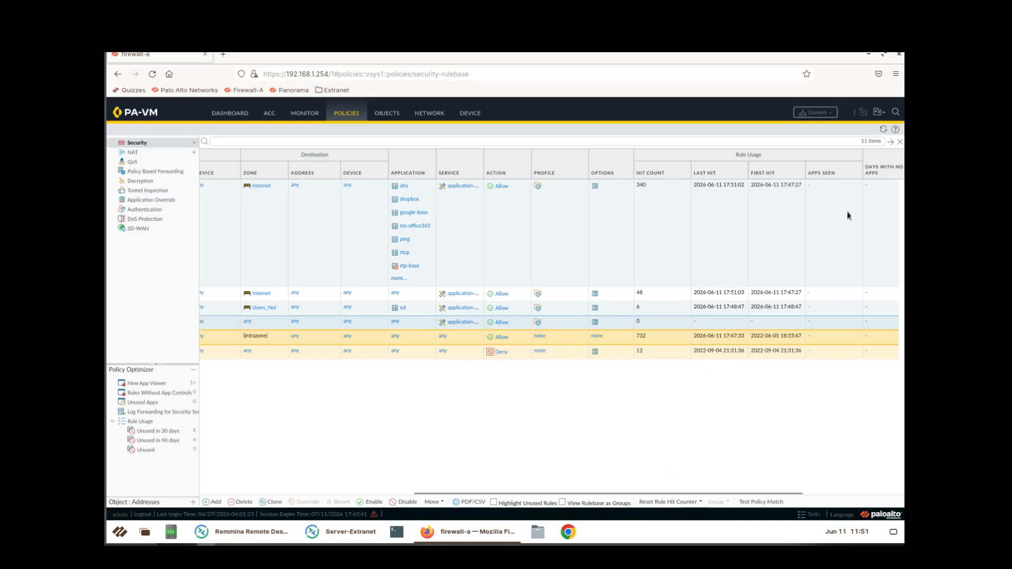
left_click(881, 131)
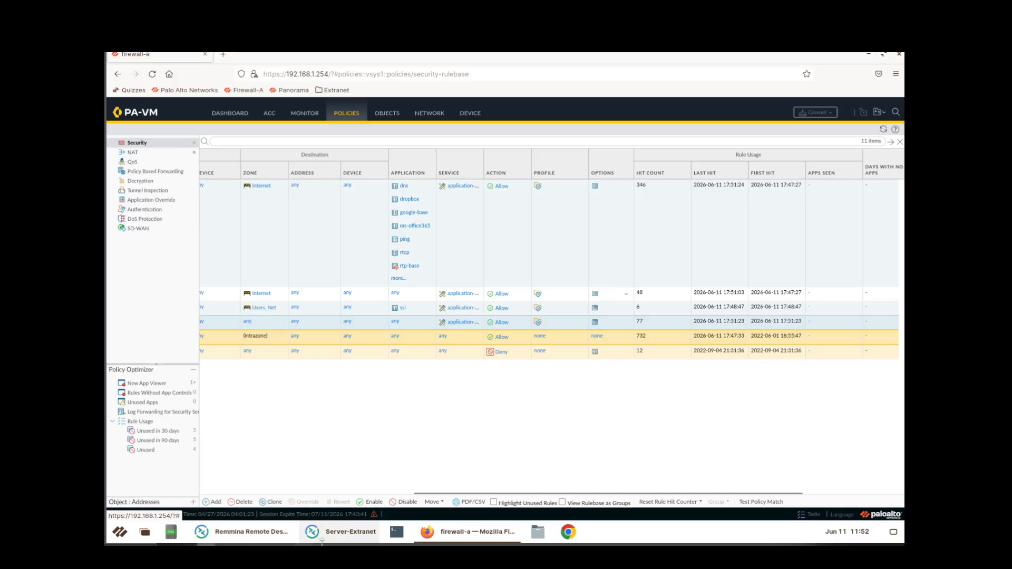
Step: Check whether the traffic script is complete in the Server-Extranet session, and return to the firewall's Traffic log
left_click(337, 528)
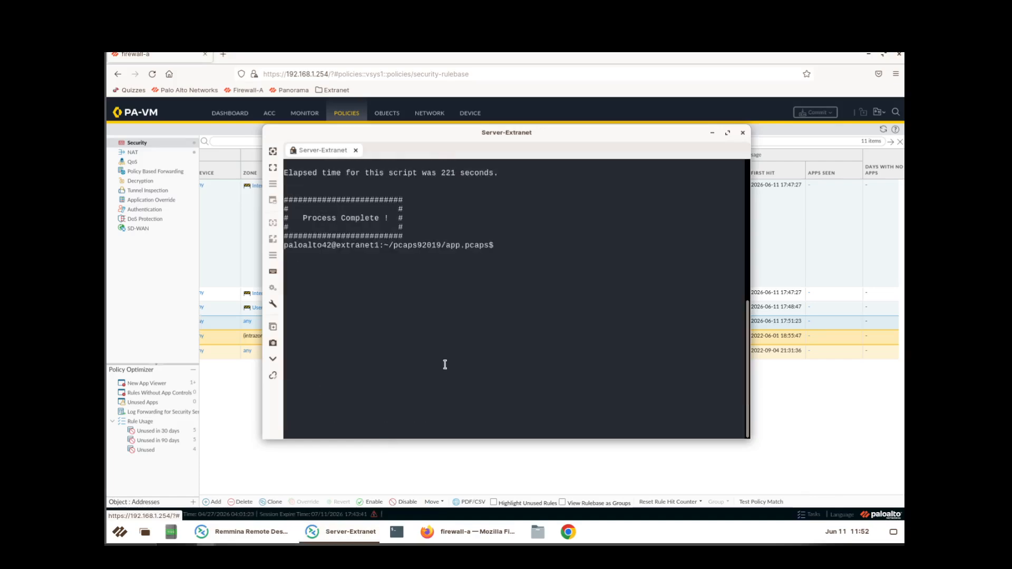
left_click(712, 132)
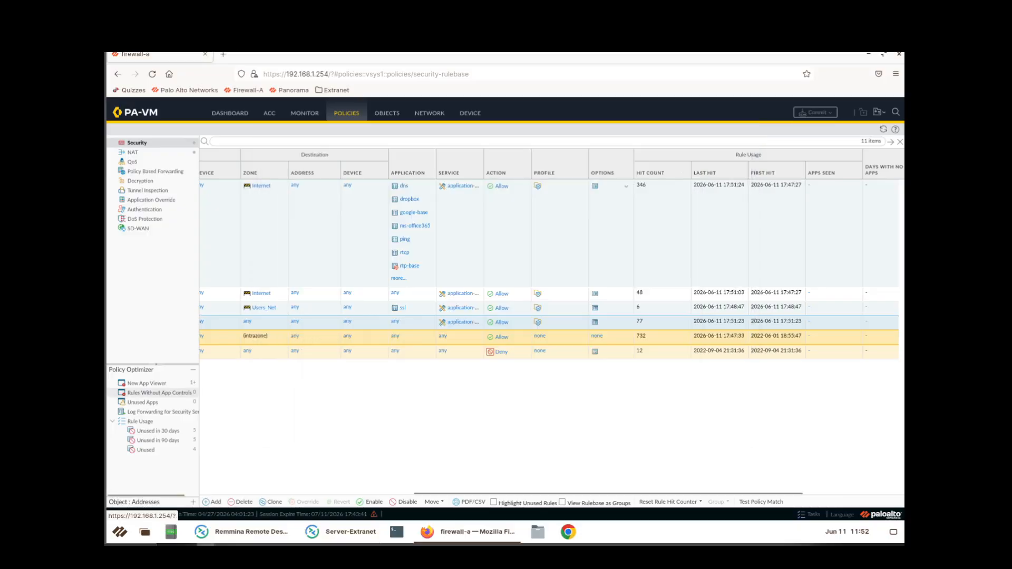
left_click_drag(418, 492, 196, 496)
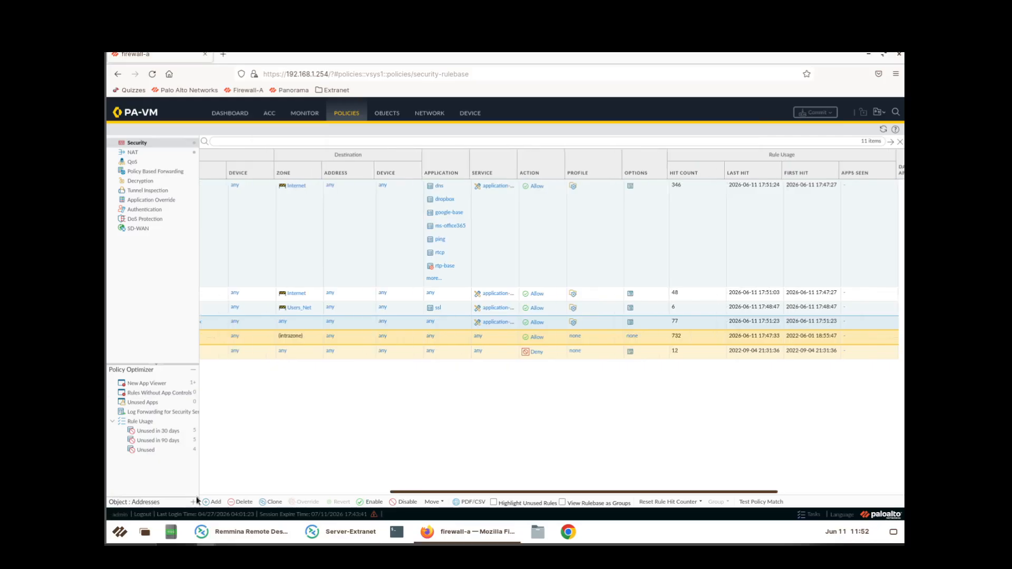
left_click(304, 112)
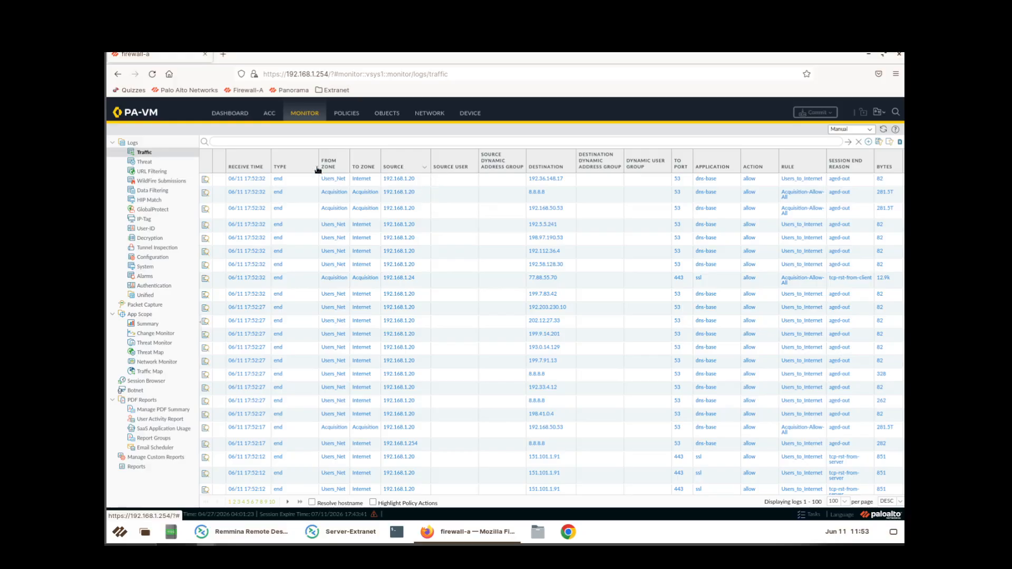
left_click(424, 168)
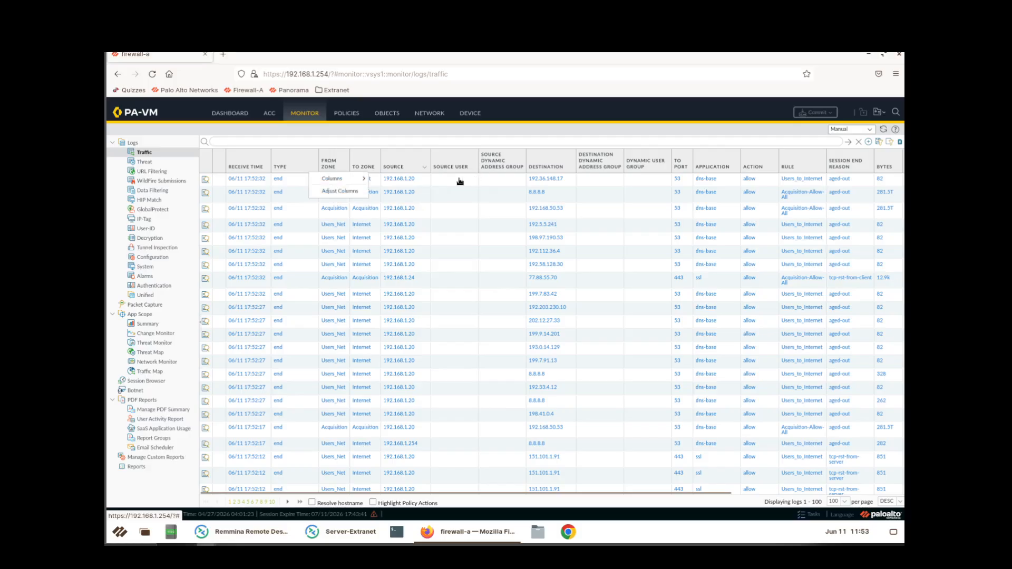
left_click(362, 178)
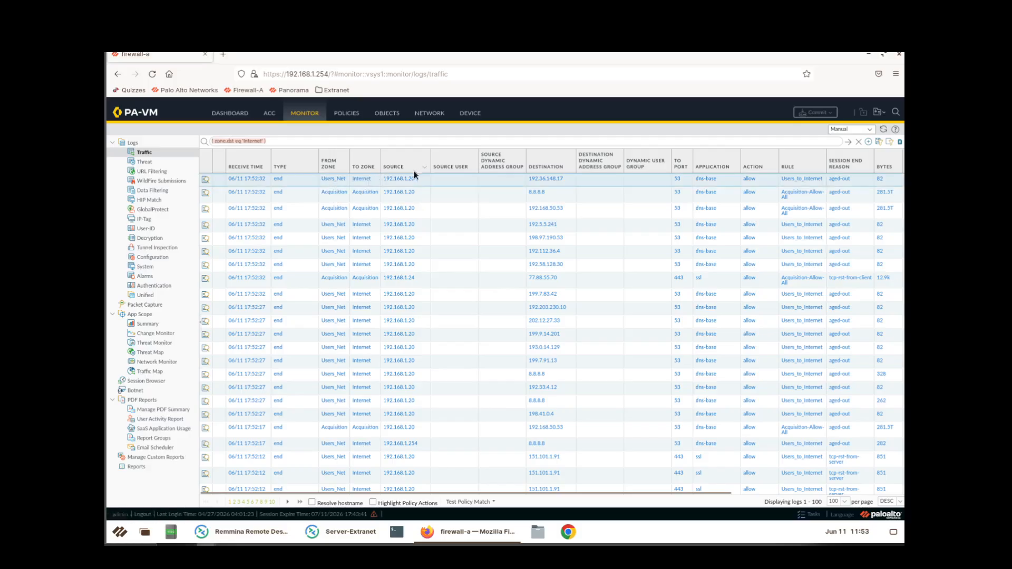
left_click(281, 141)
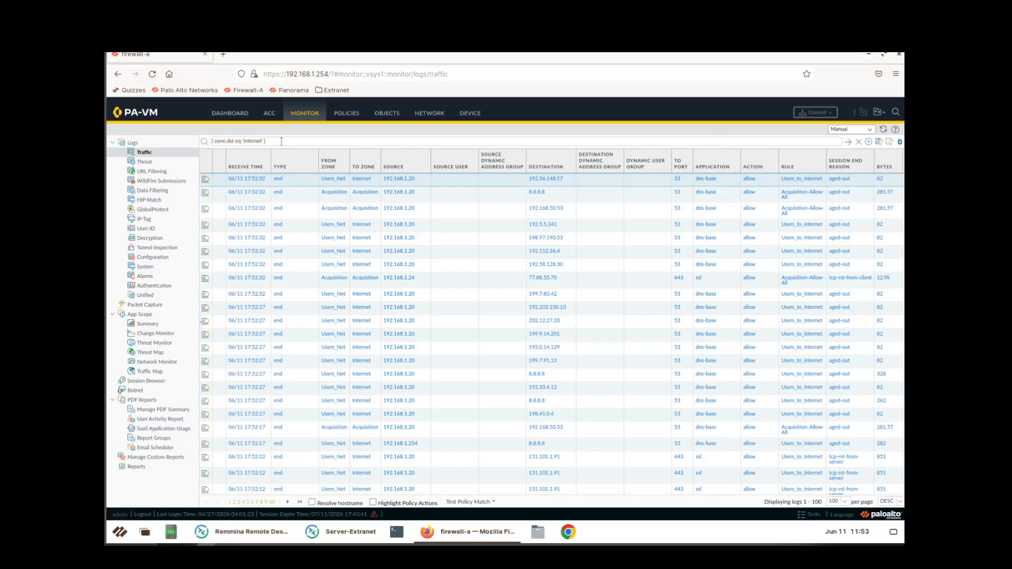
left_click_drag(279, 142, 211, 143)
key("BackSpace")
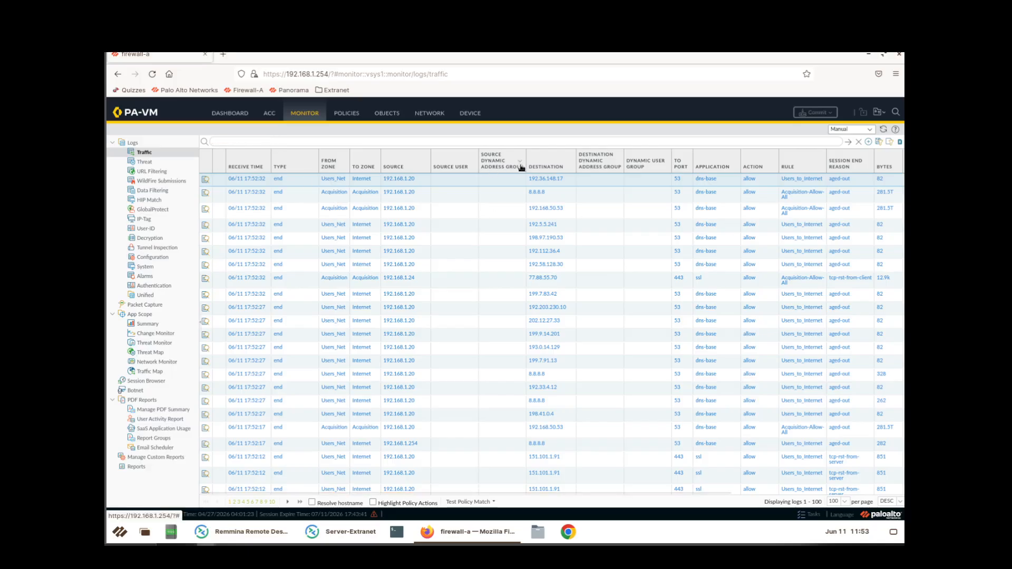
Step: Hide the log's Source Dynamic Address Group, Destination Dynamic Address Group and Dynamic User Group columns, and place Source User and Source before Type
right_click(523, 191)
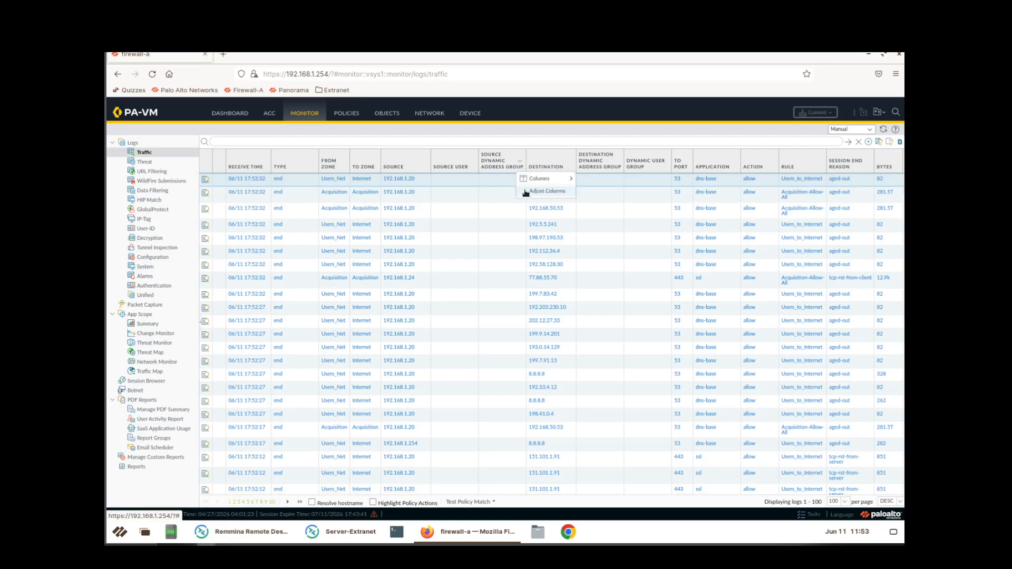
left_click(569, 179)
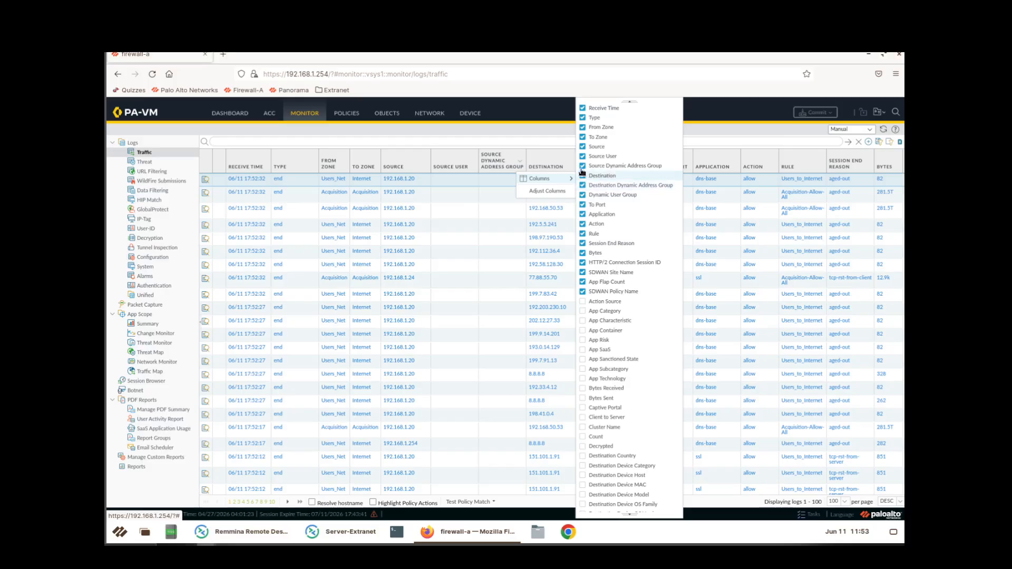
left_click(583, 166)
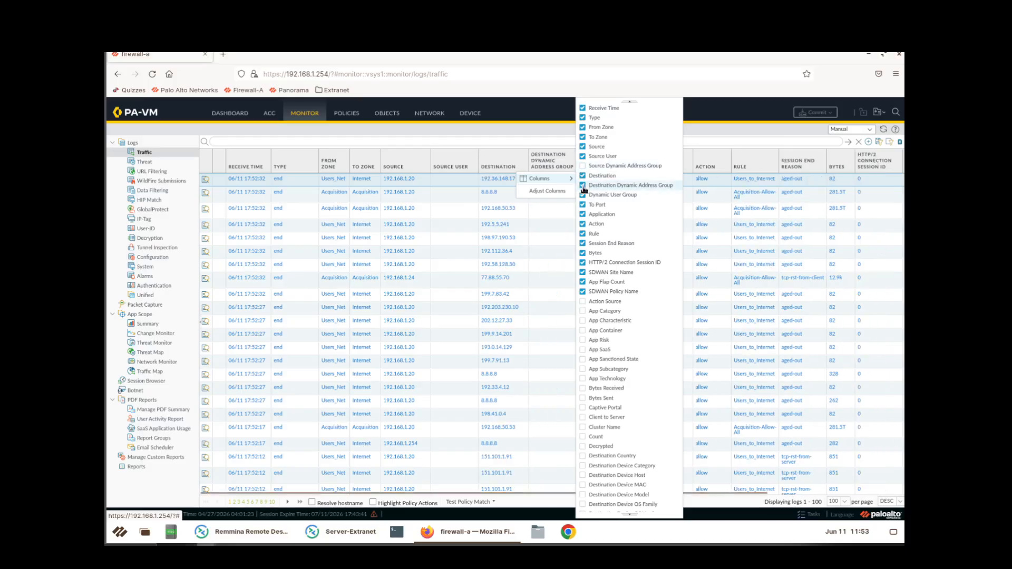
left_click(582, 186)
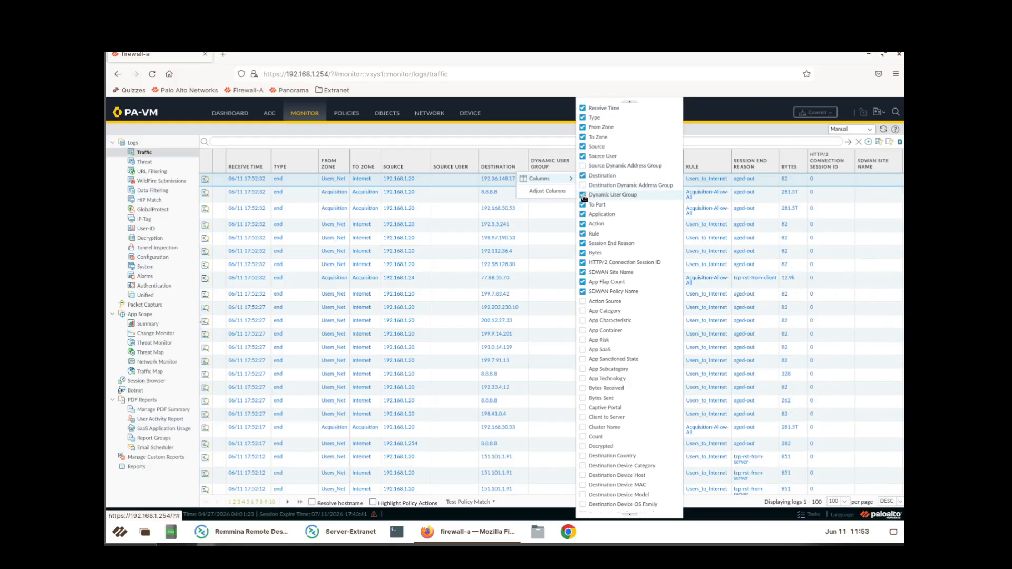
left_click(582, 195)
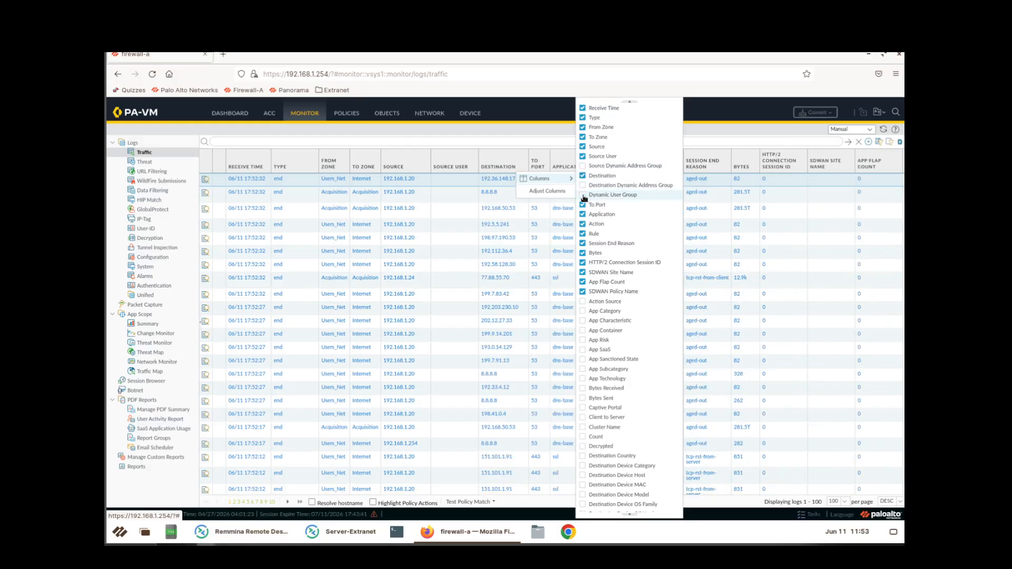
left_click(699, 110)
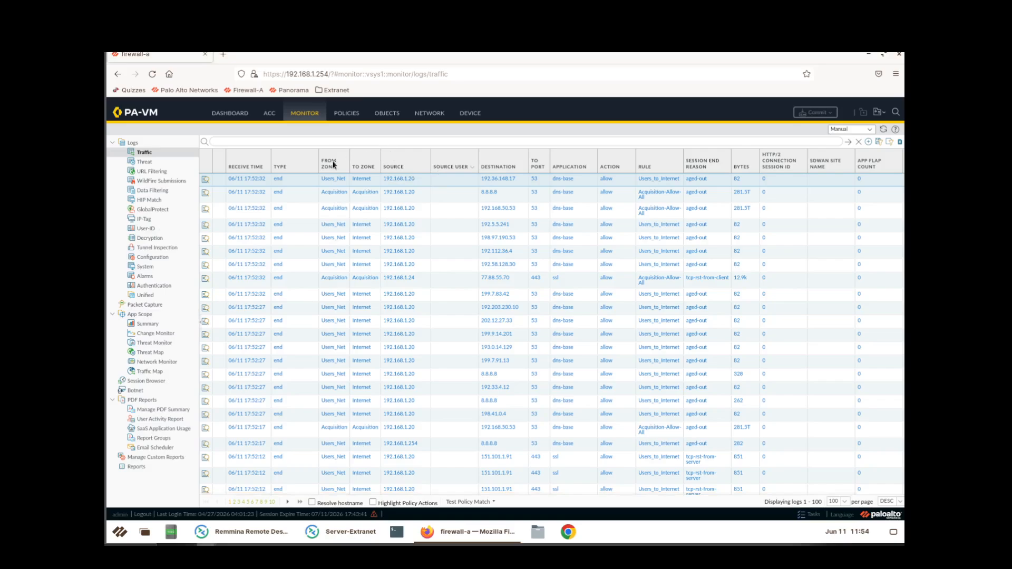
left_click_drag(451, 167, 329, 170)
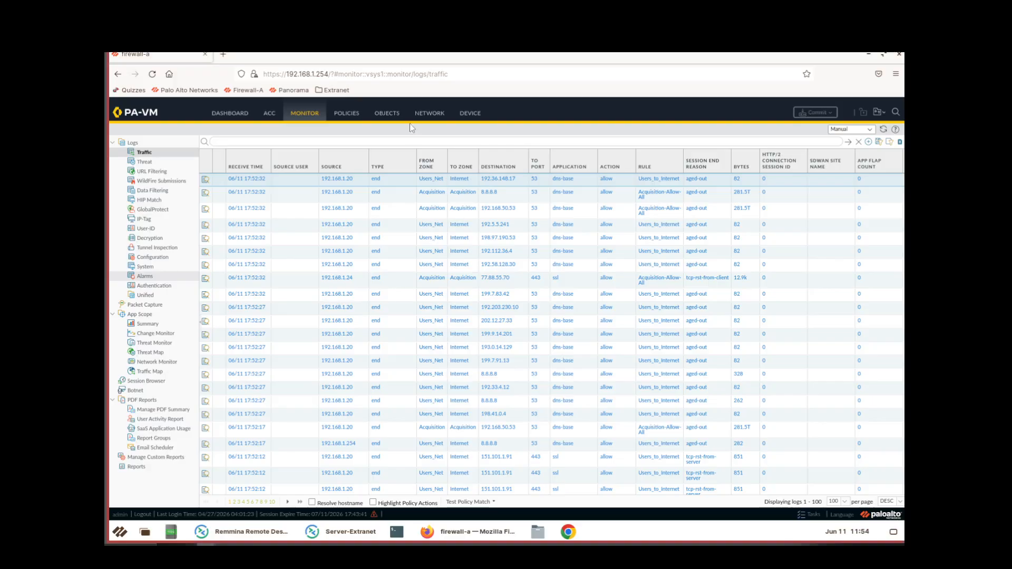
Step: Enable User Identification on the Acquisition network zone and save the zone
left_click(435, 117)
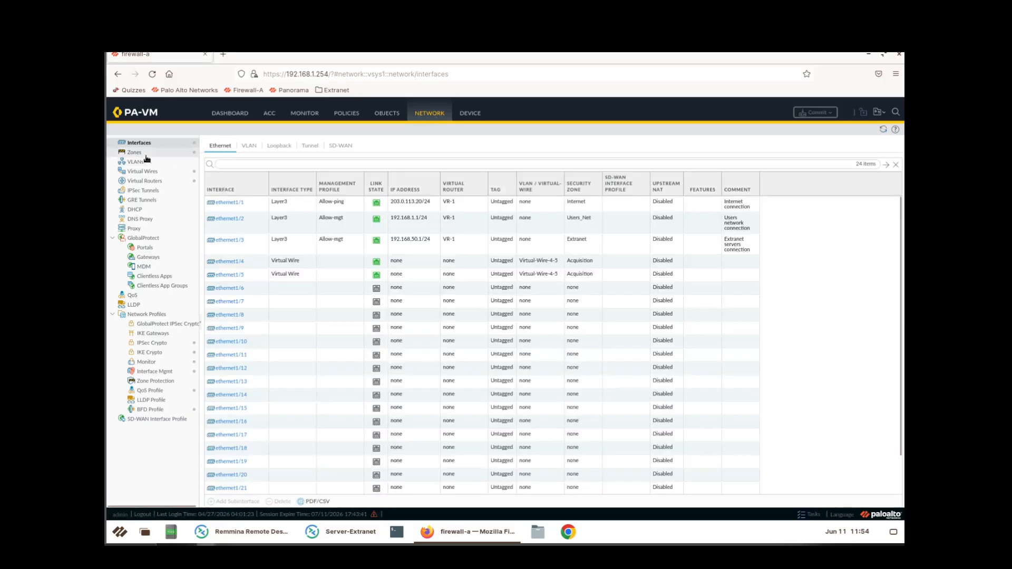
left_click(146, 155)
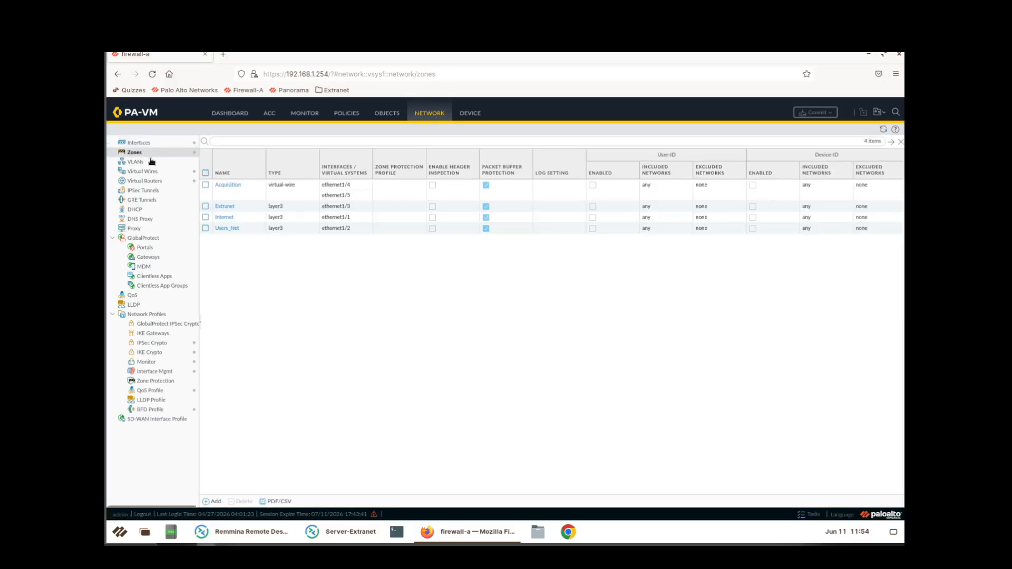
left_click(226, 186)
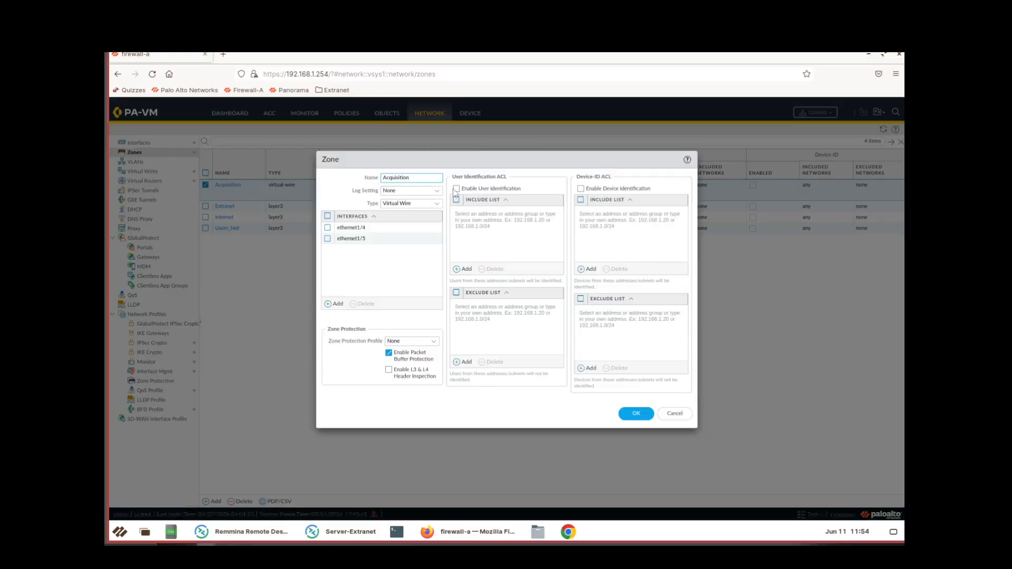
left_click(456, 189)
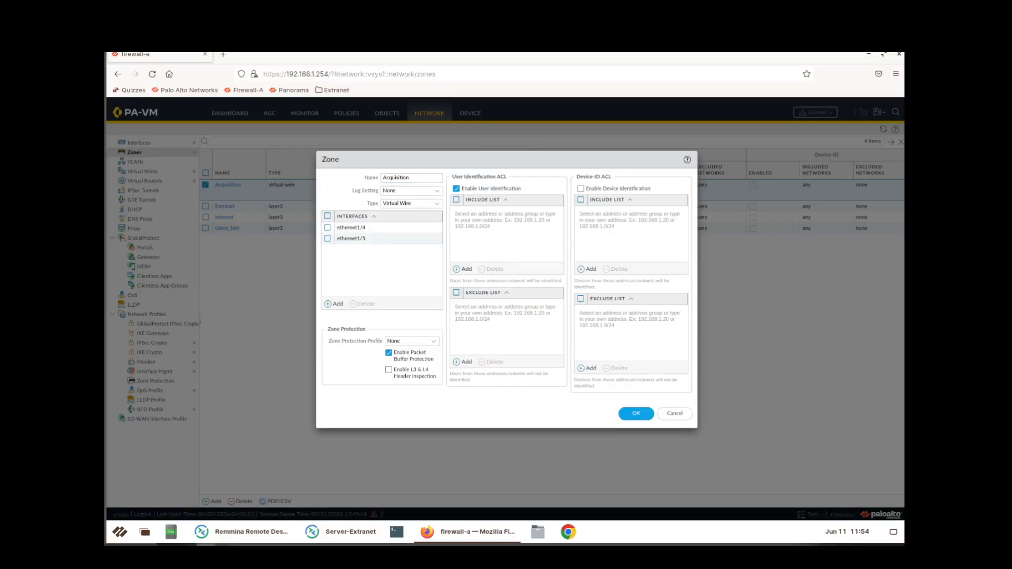
left_click(642, 415)
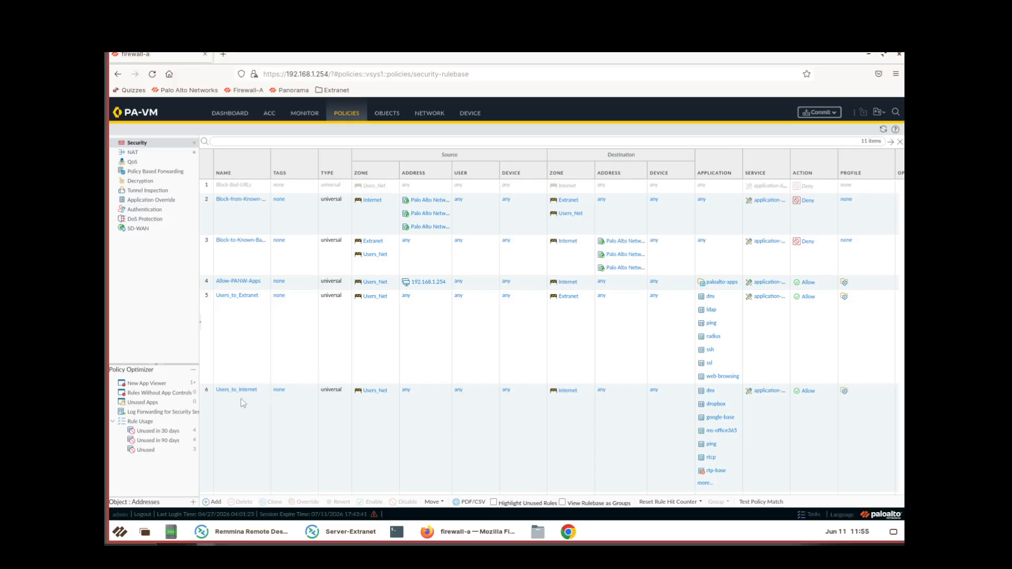
Step: Change the Acquisition-Allow-All security rule's description to "Allows only approved apps for Acquisition users"
left_click(880, 339)
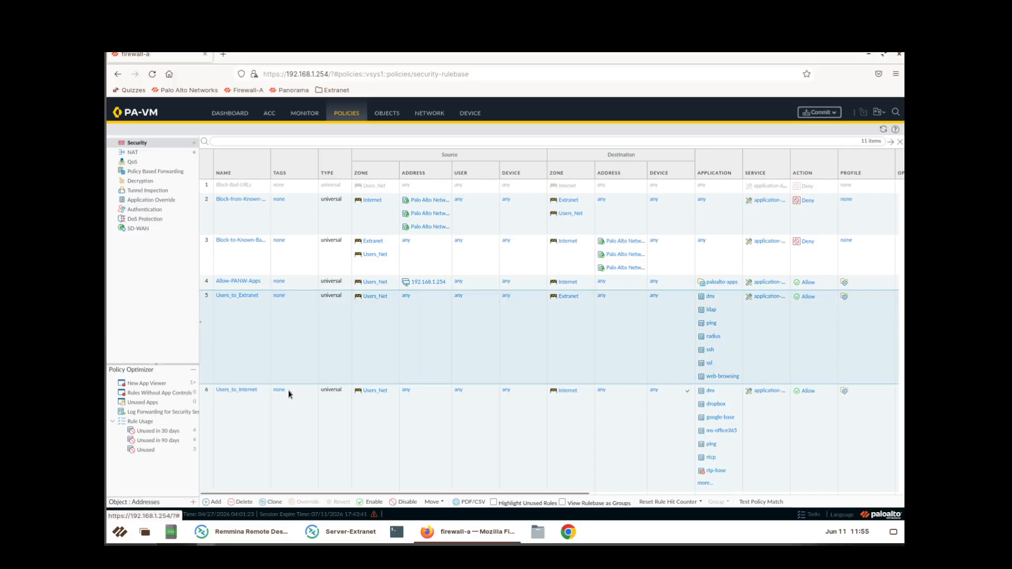
scroll(288, 394, "down", 5)
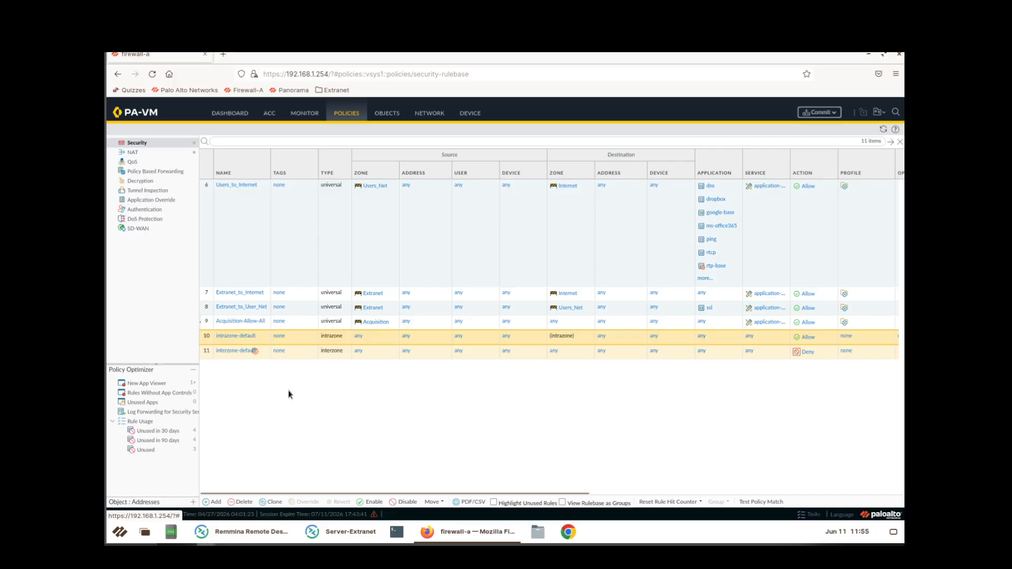
left_click(240, 321)
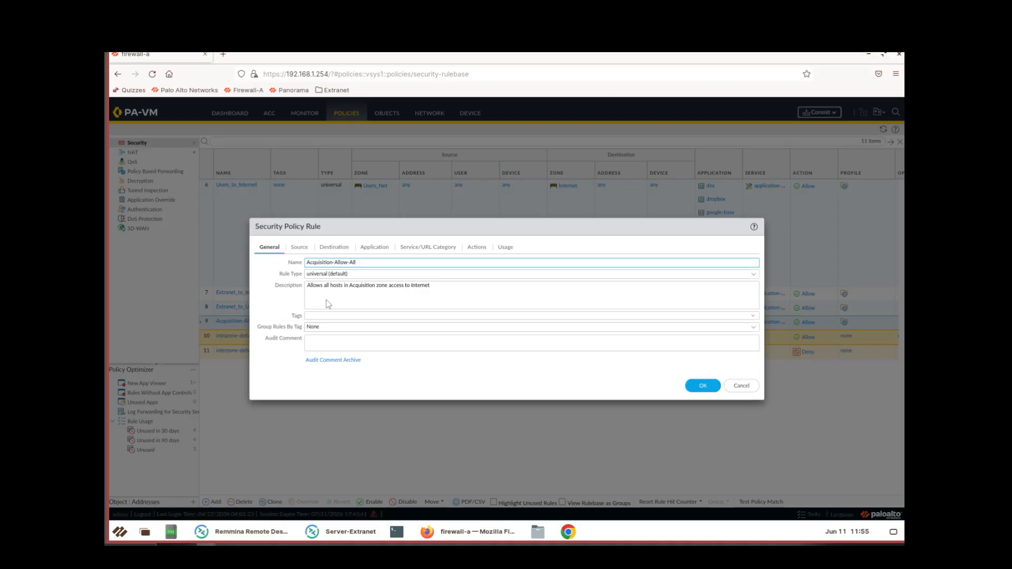
left_click(343, 300)
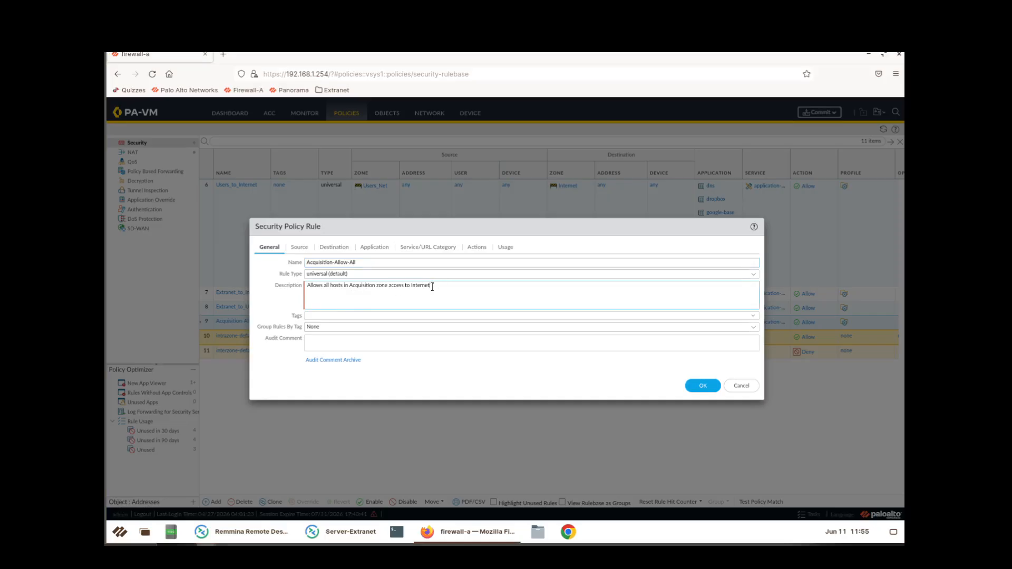
left_click_drag(431, 285, 296, 285)
type("Allows only approved apps for Acquisition users")
Step: Review the rule's source and destination settings and add the Allowed-Corp-Apps application group to its allowed applications
left_click(304, 249)
left_click(347, 251)
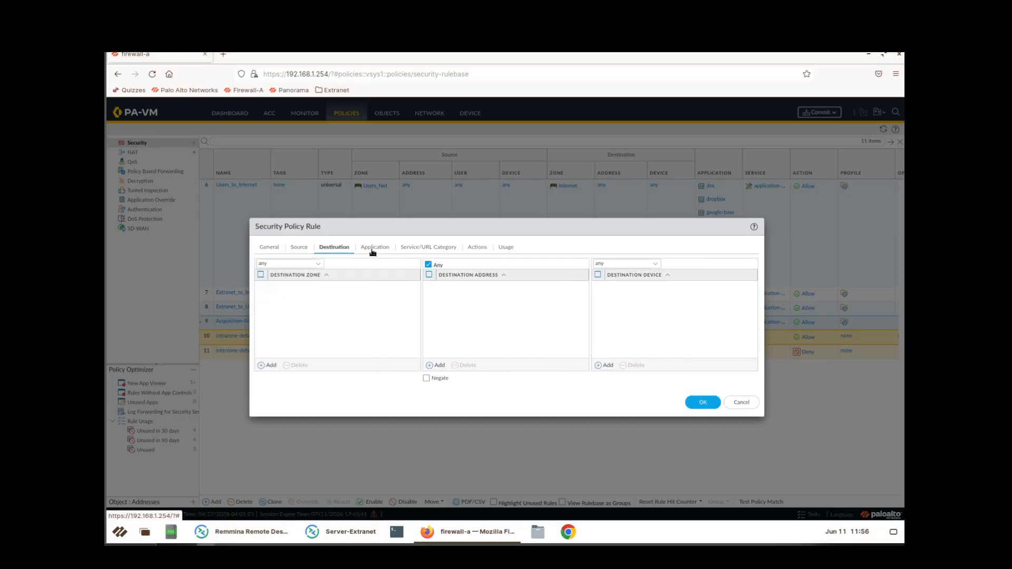
left_click(376, 249)
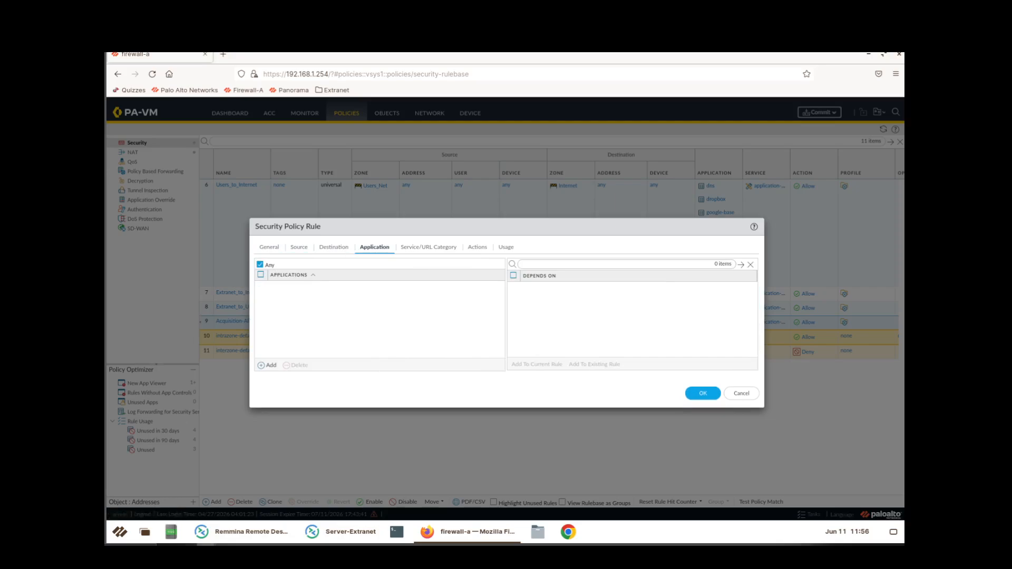
left_click(270, 366)
type("Allowed")
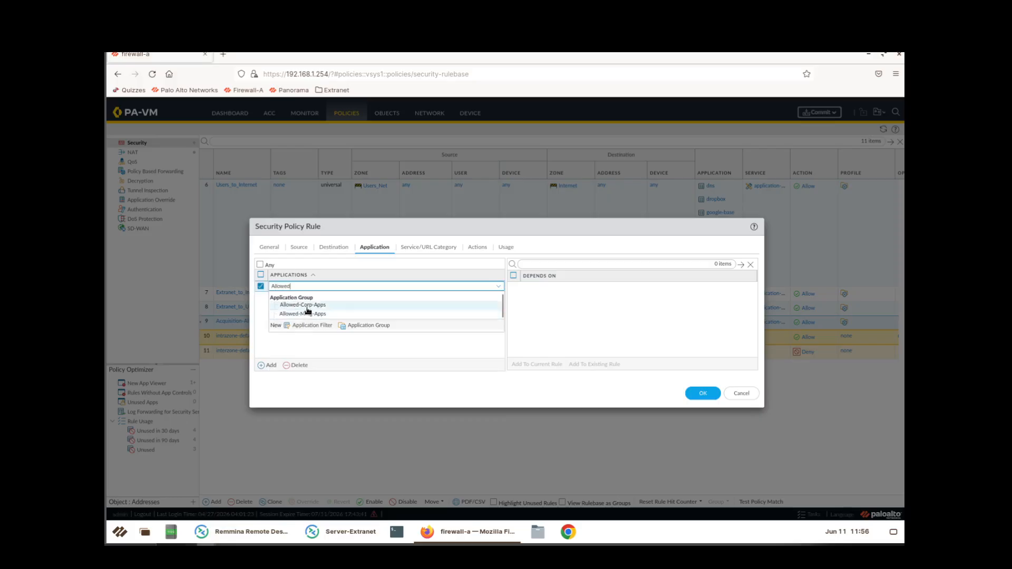
left_click(306, 305)
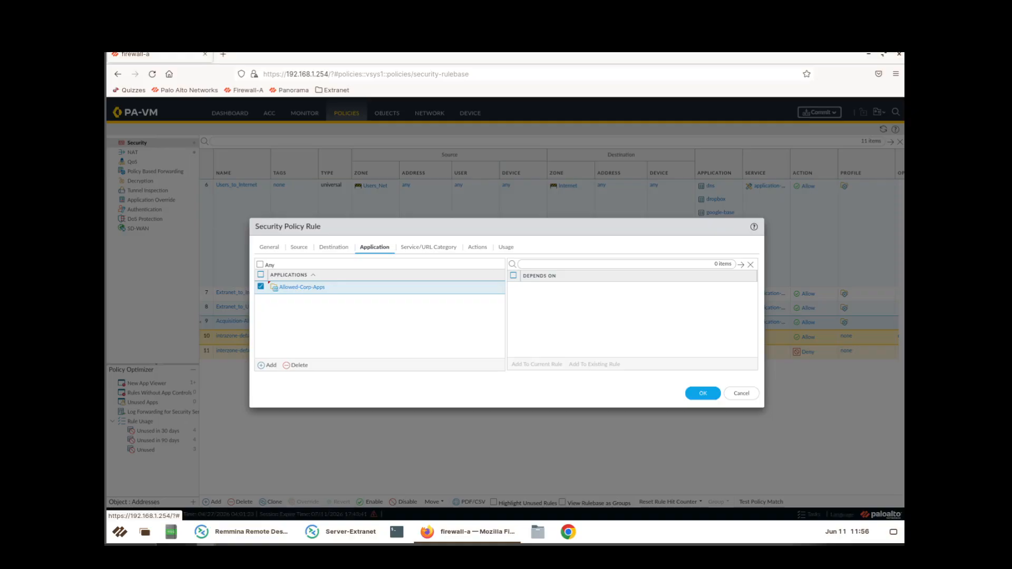
Step: Review the Acquisition-Allow-All rule's service and action settings and save the rule
left_click(428, 248)
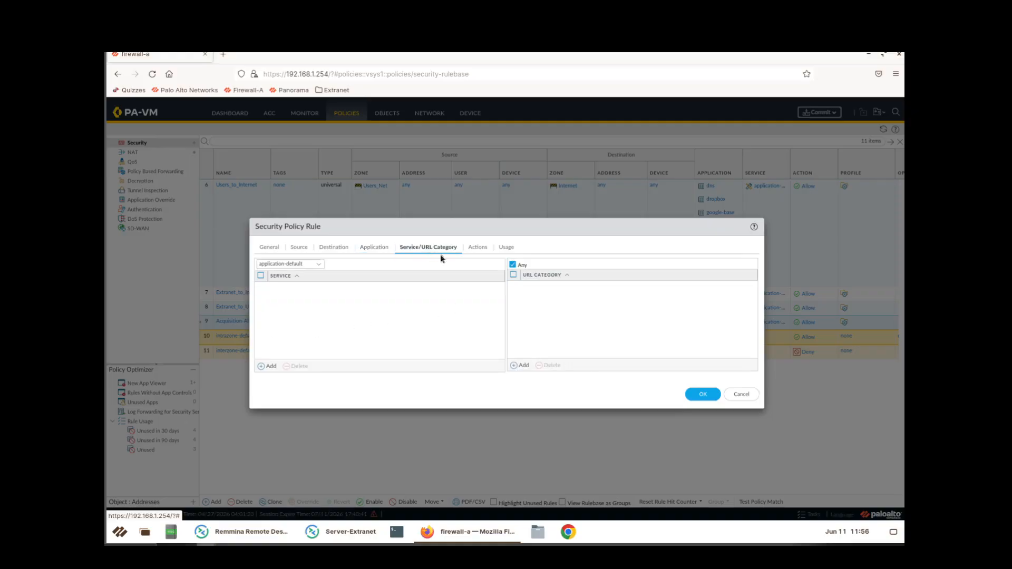
left_click(485, 251)
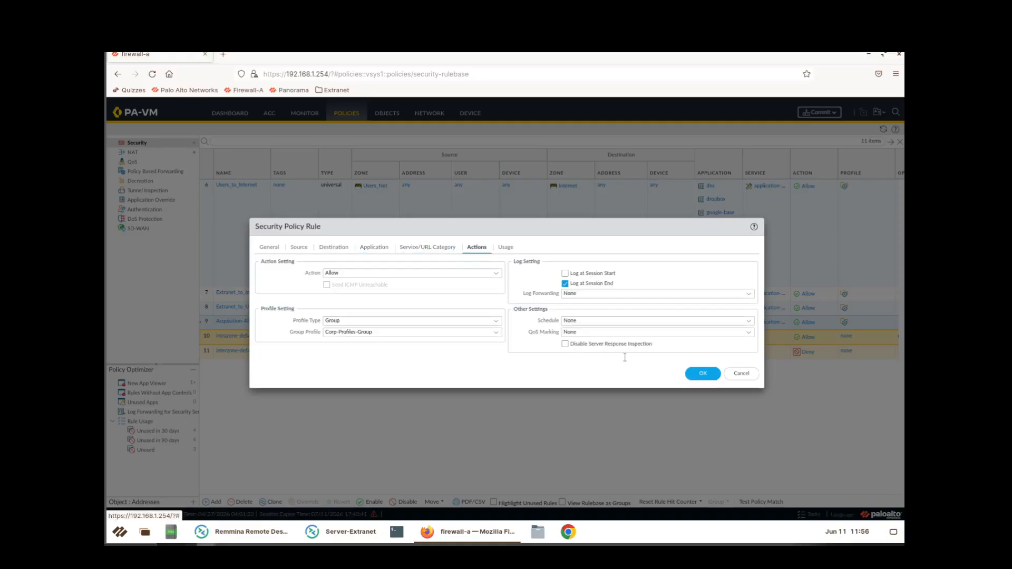
left_click(688, 372)
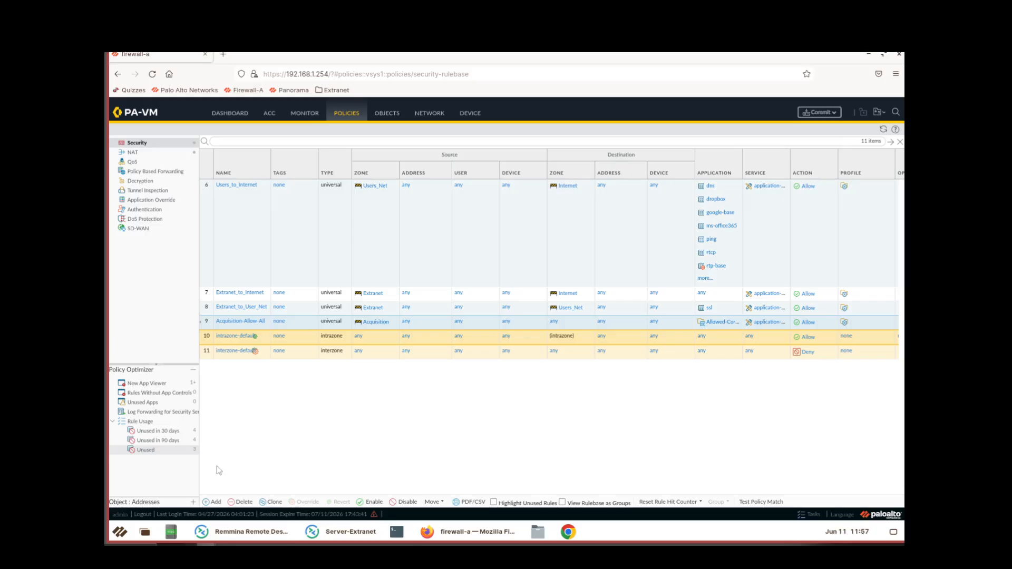
Step: Add a security rule named Allow-Mktg-Apps with the description "Allows only users of marketing group to access Mktg app"
left_click(212, 502)
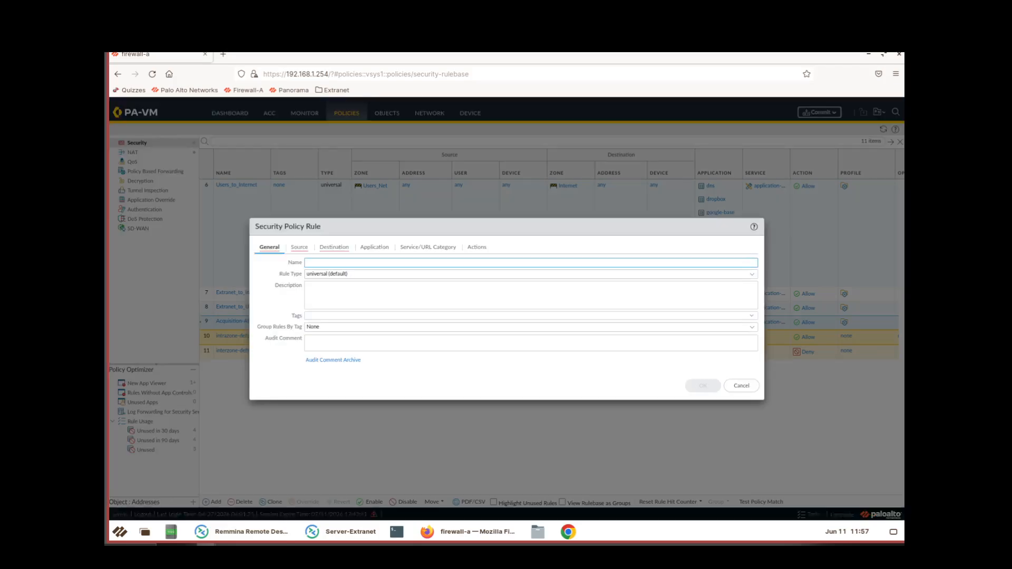
left_click(351, 261)
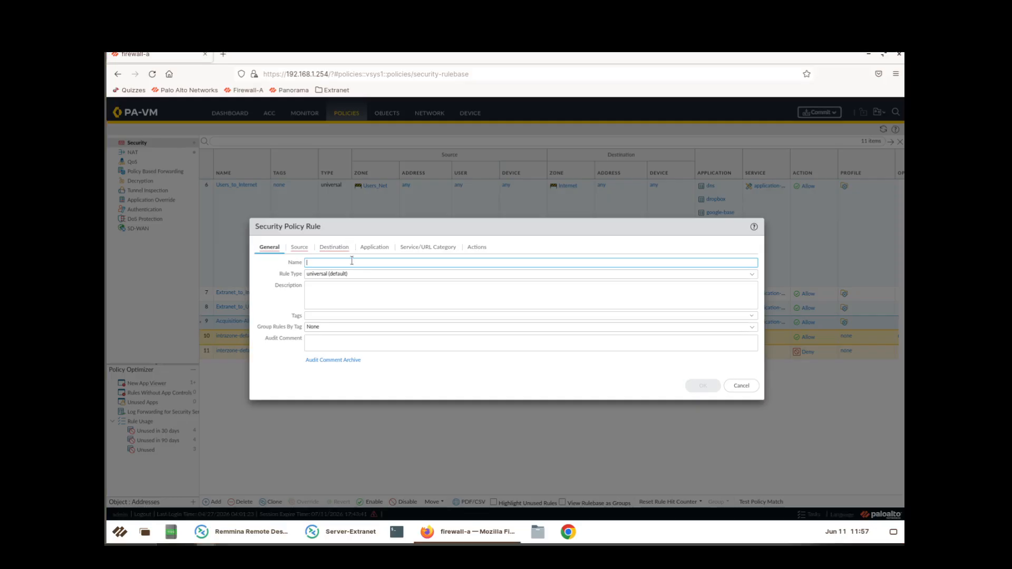
type("Allow-Mktg-Apps")
left_click(337, 283)
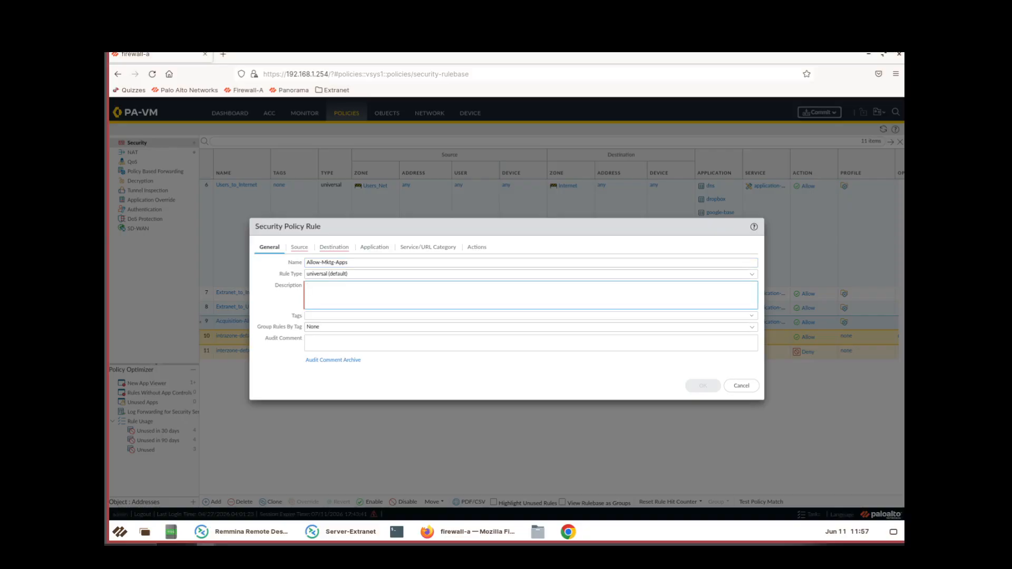
type("All")
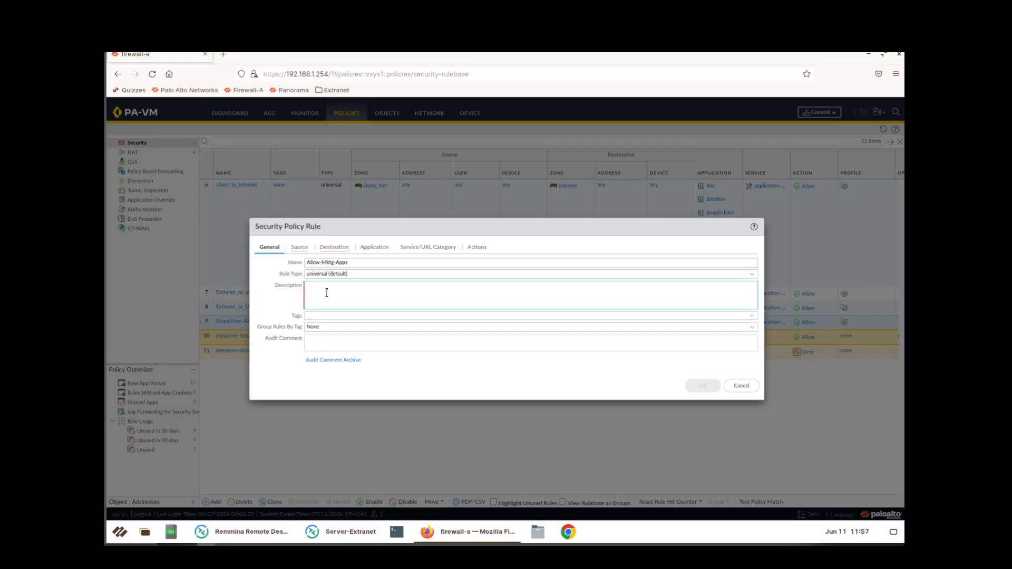
type("ows only juser")
key("BackSpace")
key("BackSpace")
key("BackSpace")
type("users of makrketing grojup")
key("BackSpace")
type("up to access Mktg app")
Step: Set the new rule's source zone to Acquisition and its source user to the marketing group
left_click(299, 248)
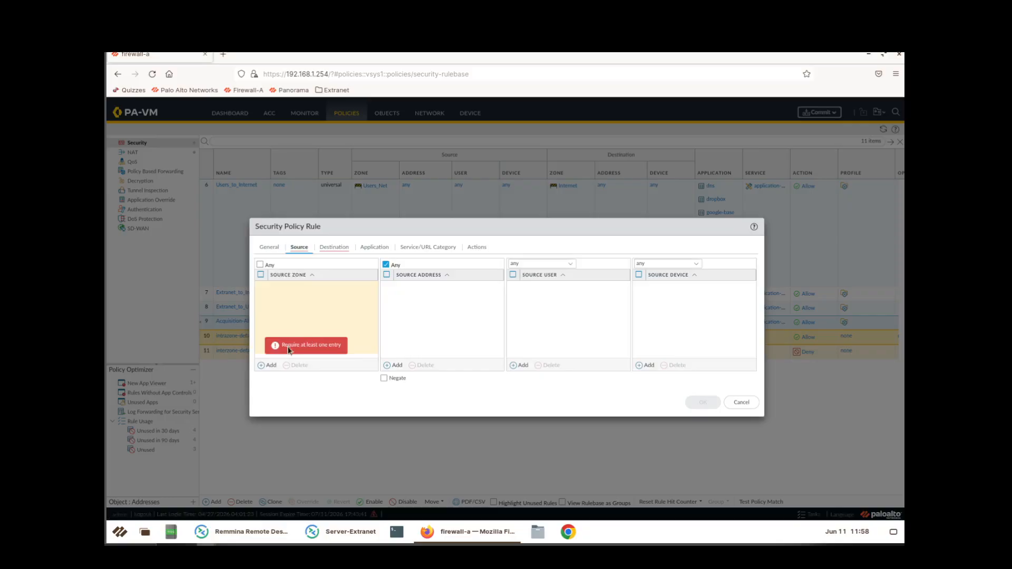
left_click(268, 366)
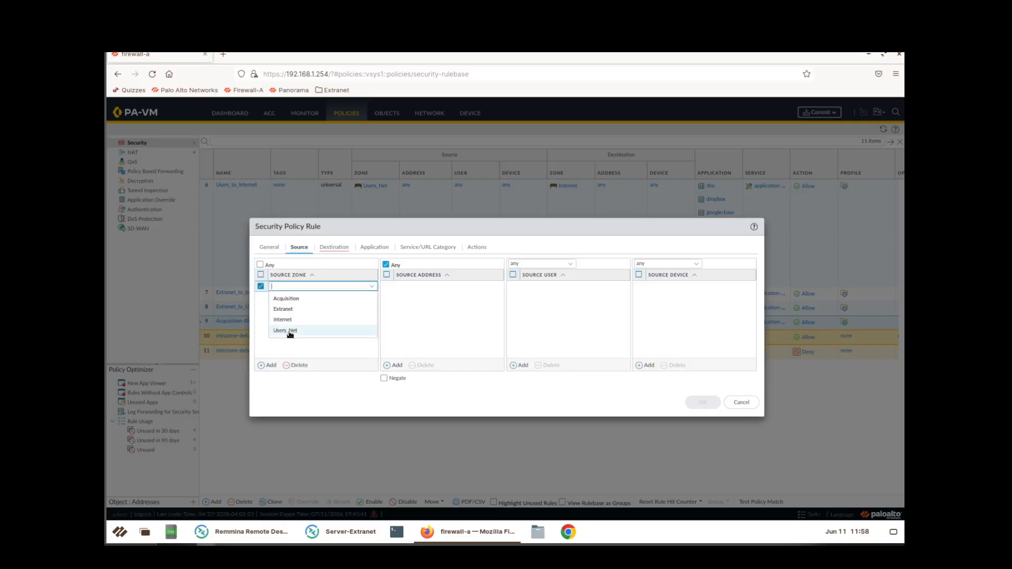
left_click(291, 300)
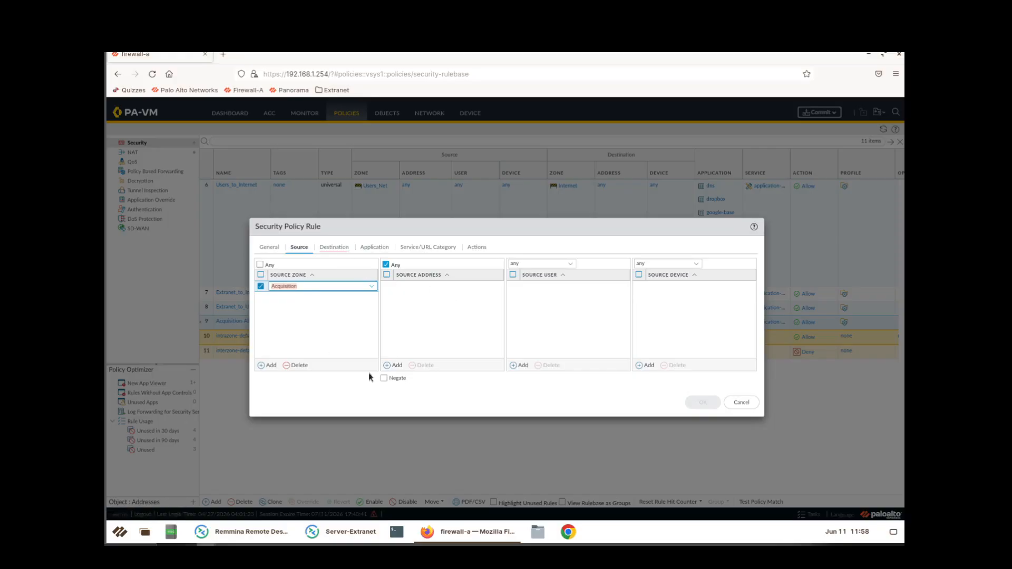
left_click(514, 364)
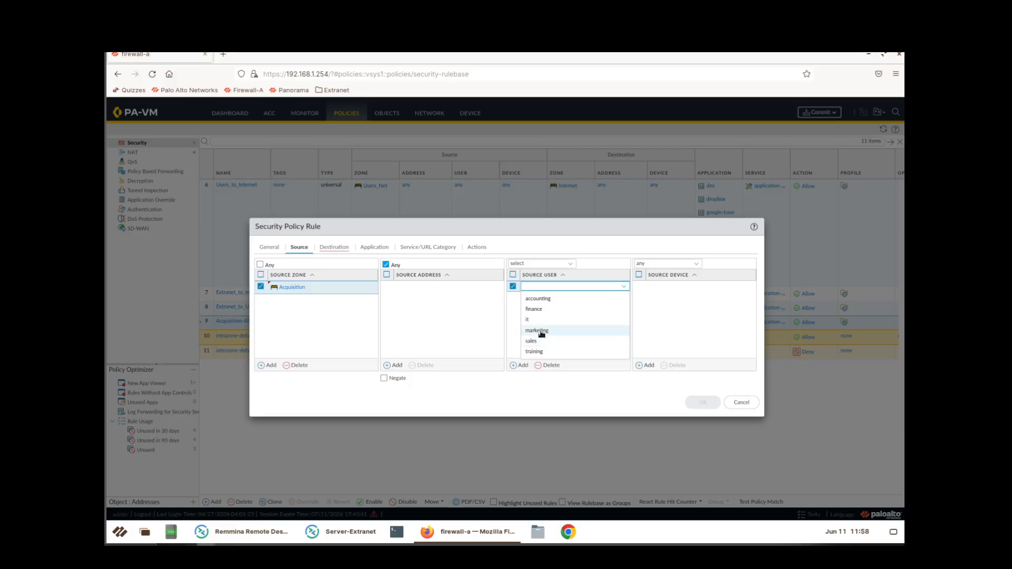
left_click(540, 331)
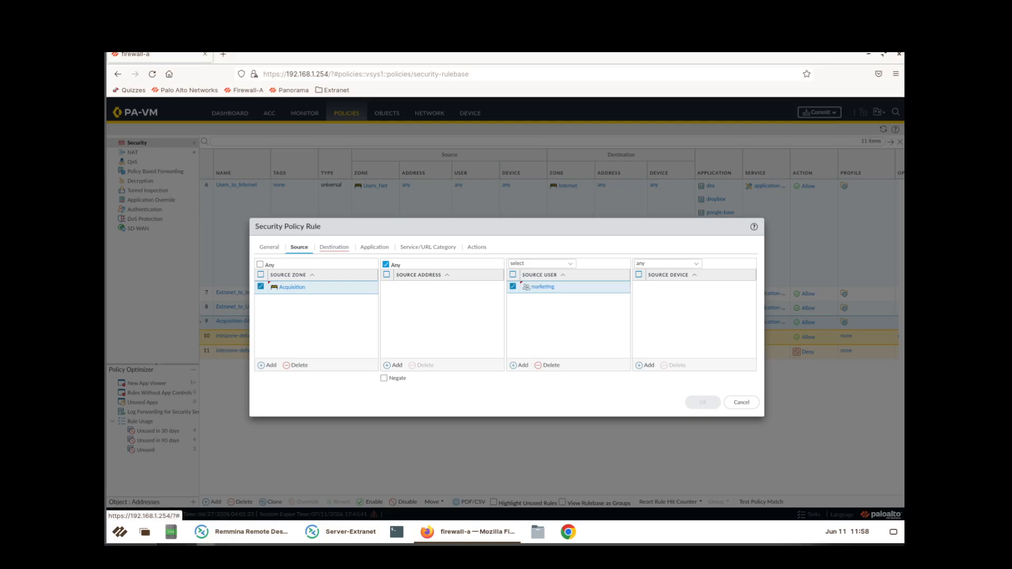
Step: Set the Allow-Mktg-Apps rule's destination zone to any
left_click(332, 248)
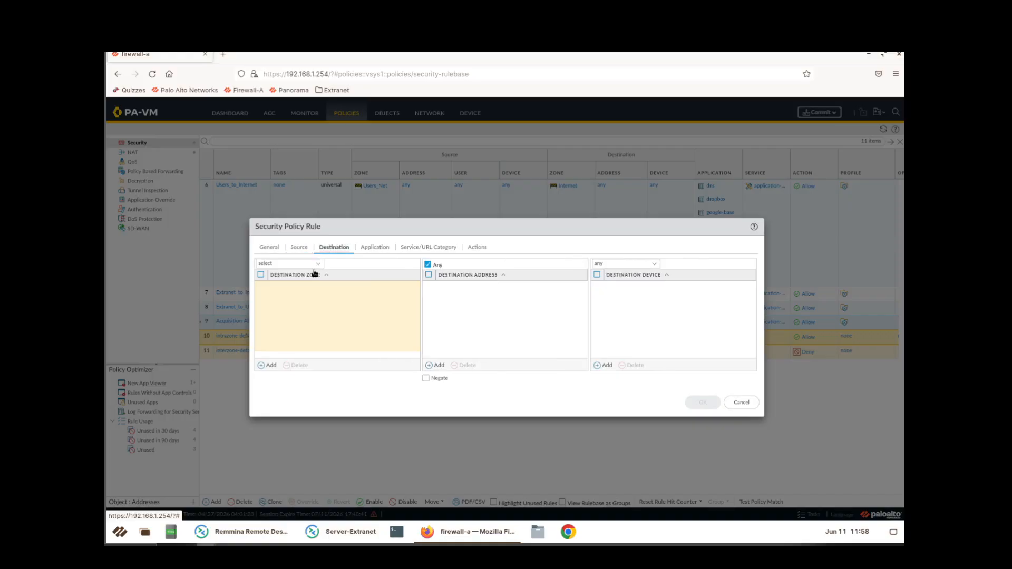
left_click(291, 264)
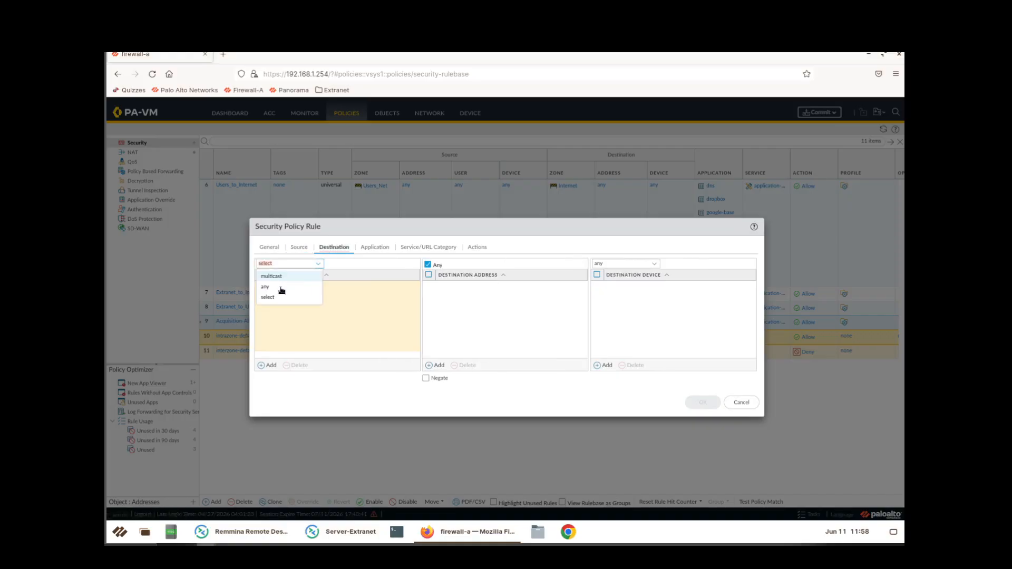
left_click(281, 287)
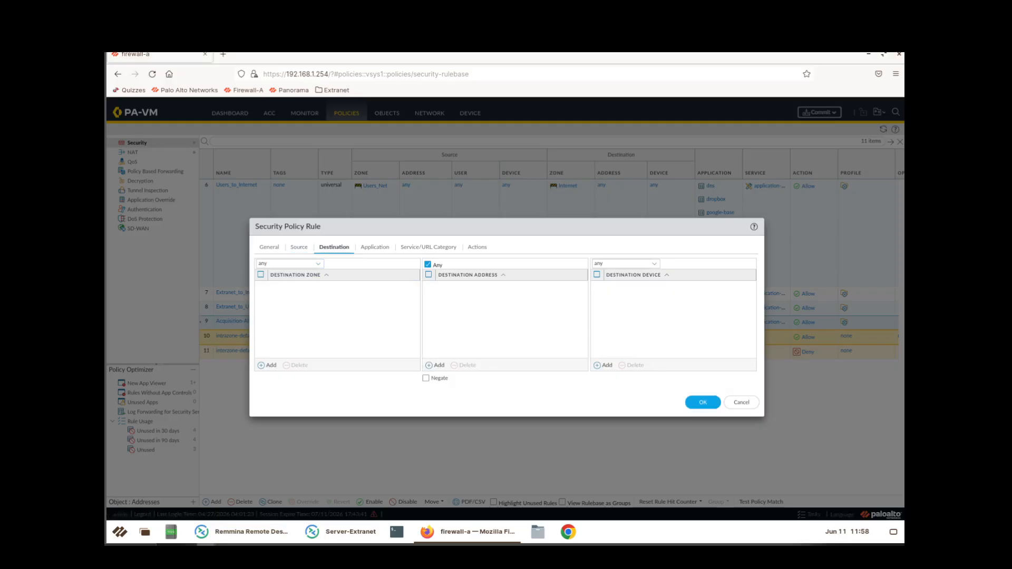
Step: Add the Allowed-Mktg-Apps group and all its dependent applications to the rule, and save it with the Allow action
left_click(384, 248)
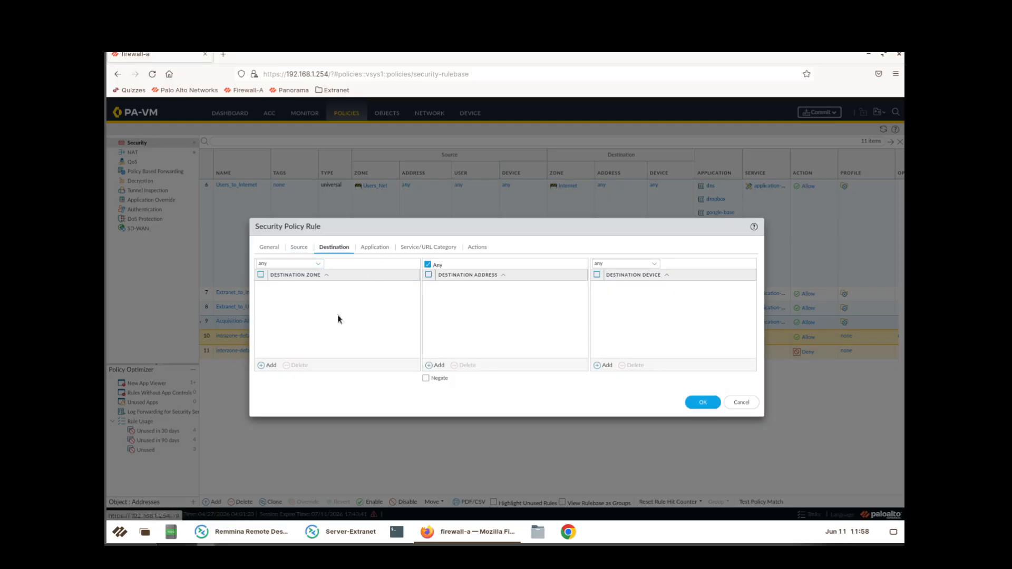
left_click(271, 366)
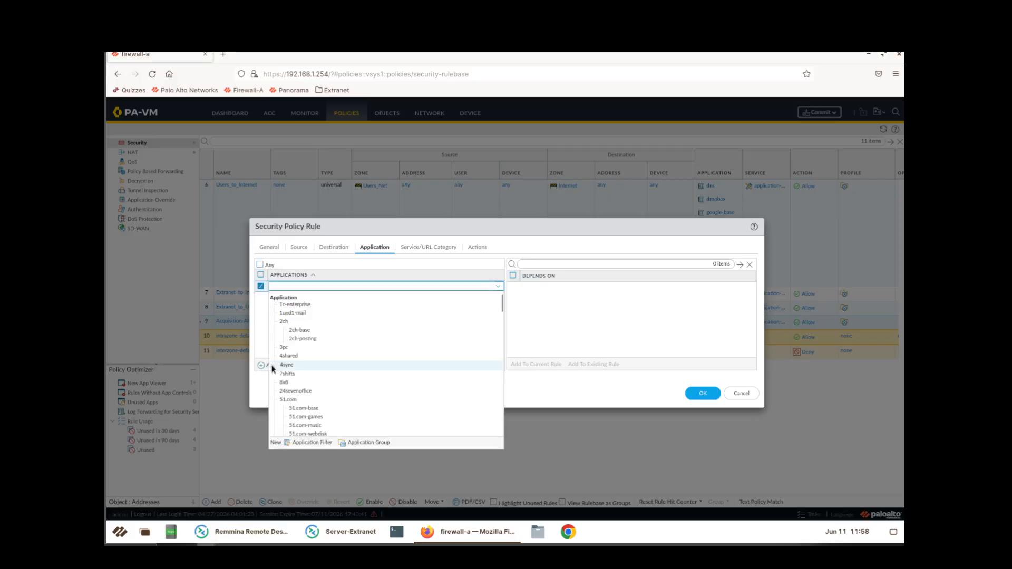
type("Allow")
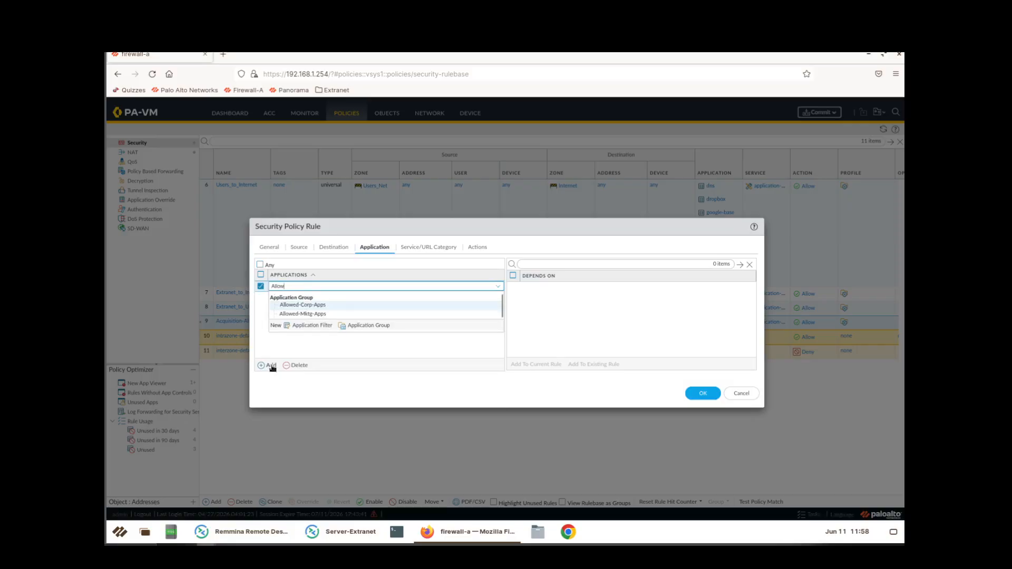
left_click(318, 314)
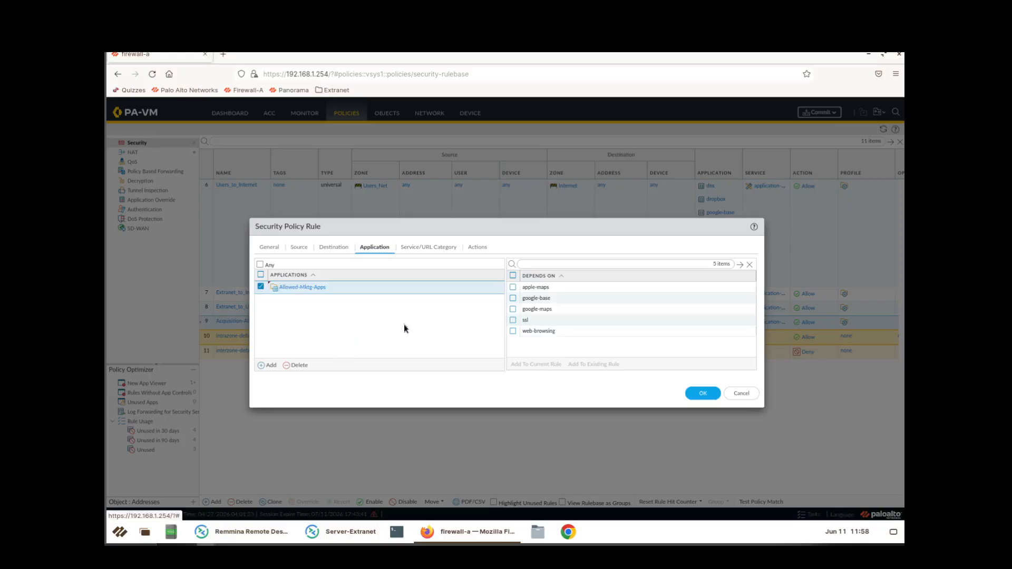
left_click(513, 275)
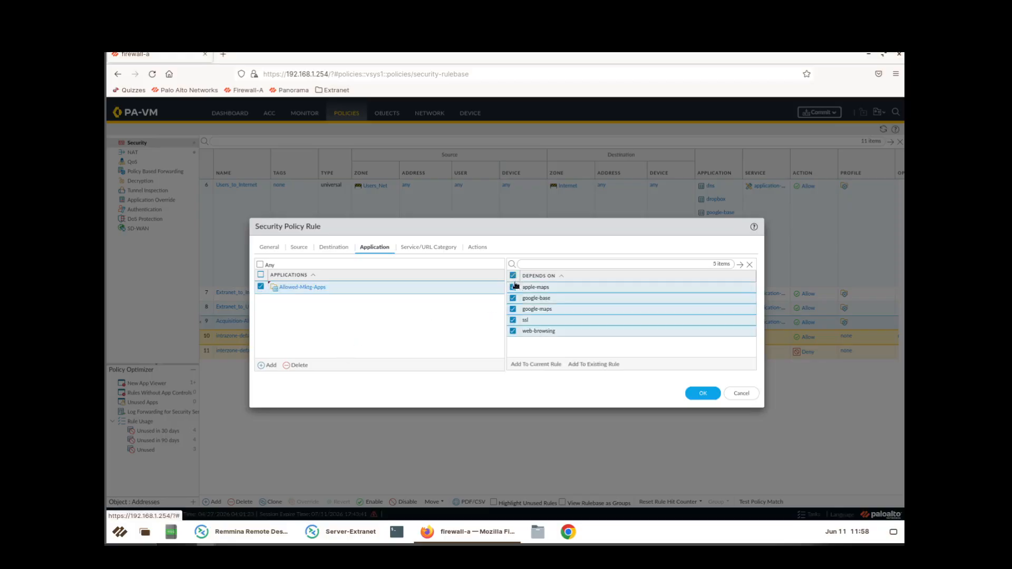
left_click(542, 365)
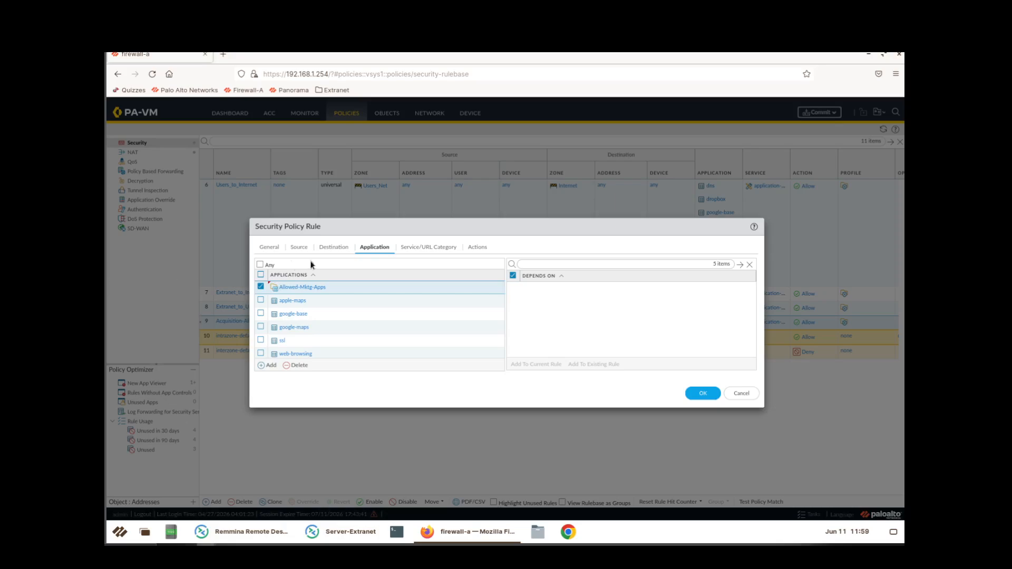
left_click(478, 249)
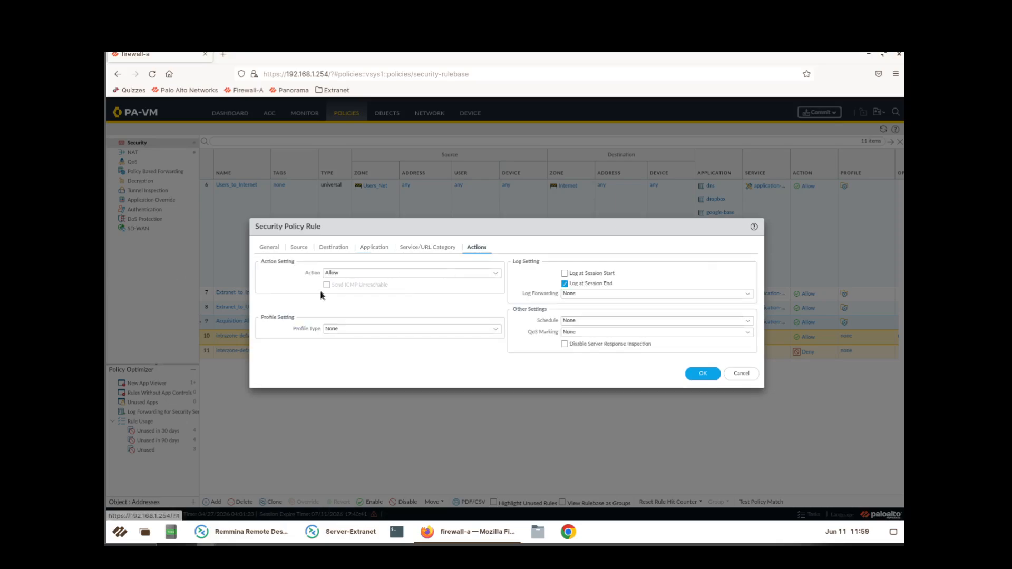
left_click(713, 376)
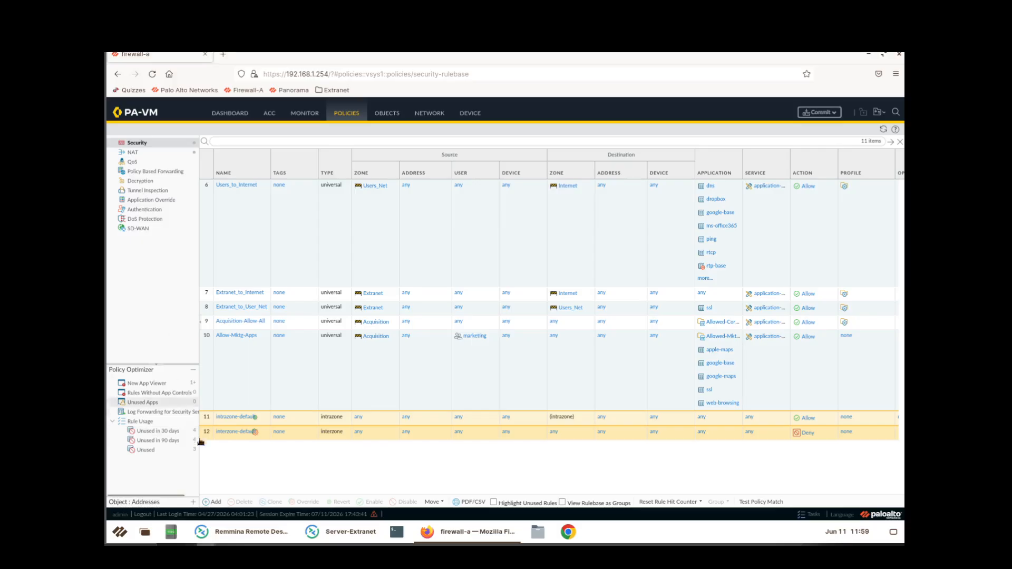
Step: Add a security rule named Deny-All-Others with the description "Denies non-approved applications for users in Acquisition zone"
left_click(211, 502)
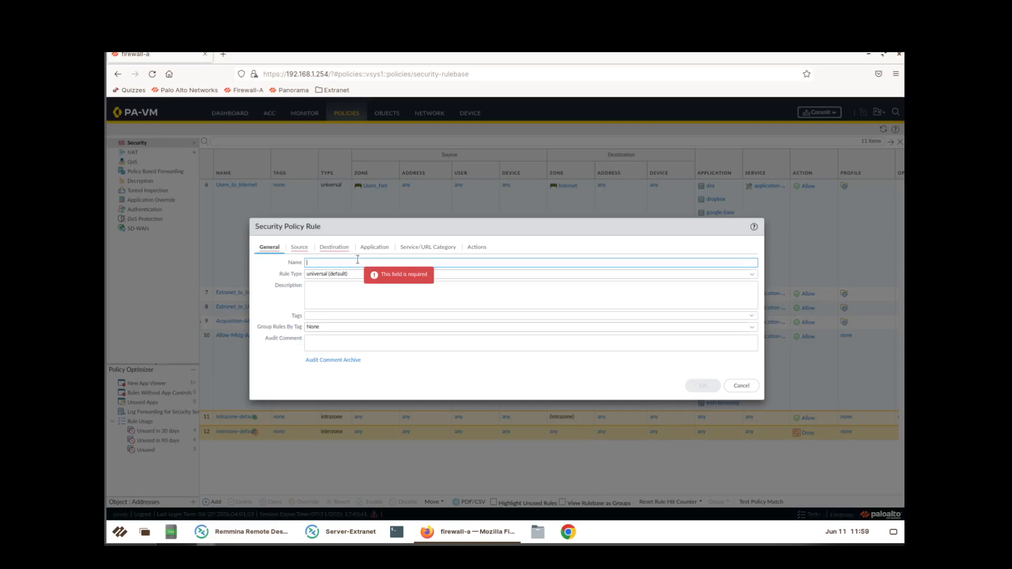
type("Deny-All-Others")
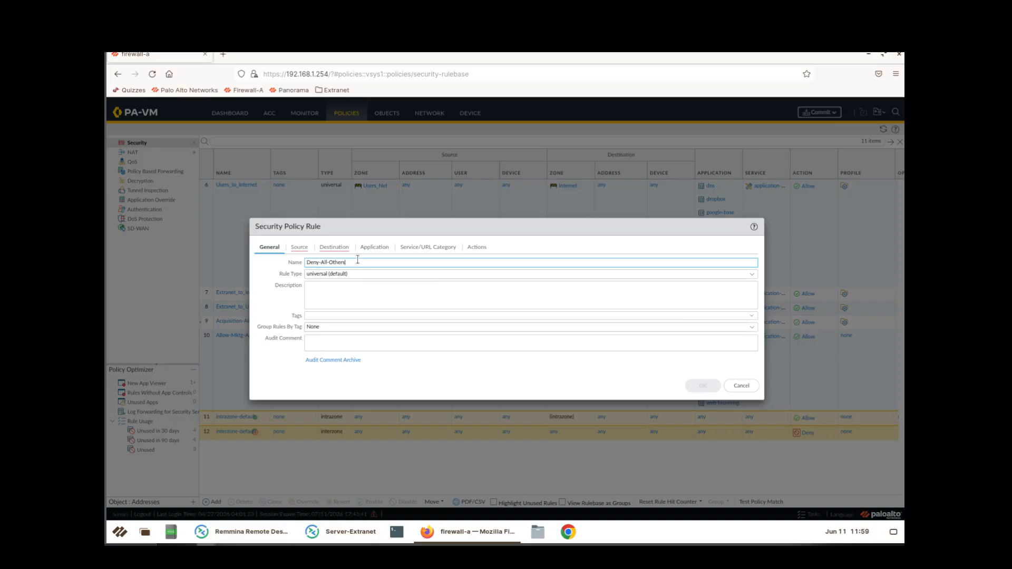
left_click(343, 289)
type("D")
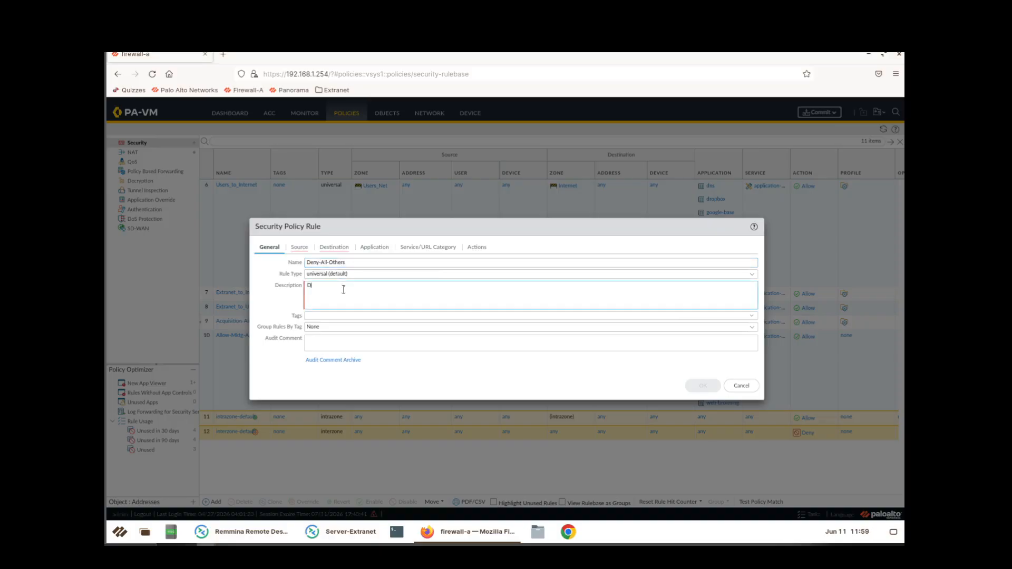
type("enies non-approved applications for users in Acquistion zone")
right_click(427, 288)
left_click(448, 298)
Step: Set the Deny-All-Others rule's source zone to Acquisition and its destination zone to any
left_click(299, 247)
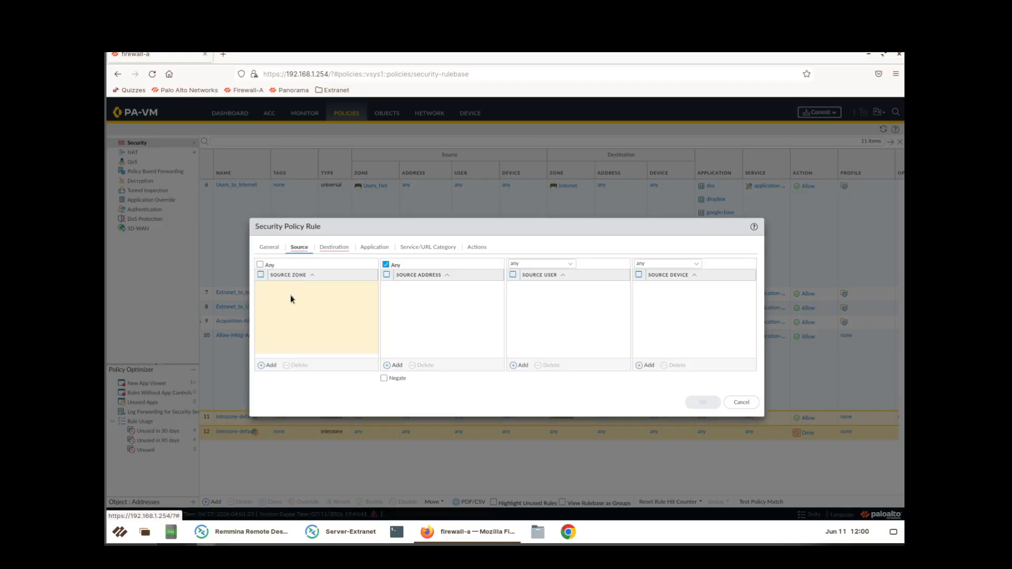
left_click(262, 366)
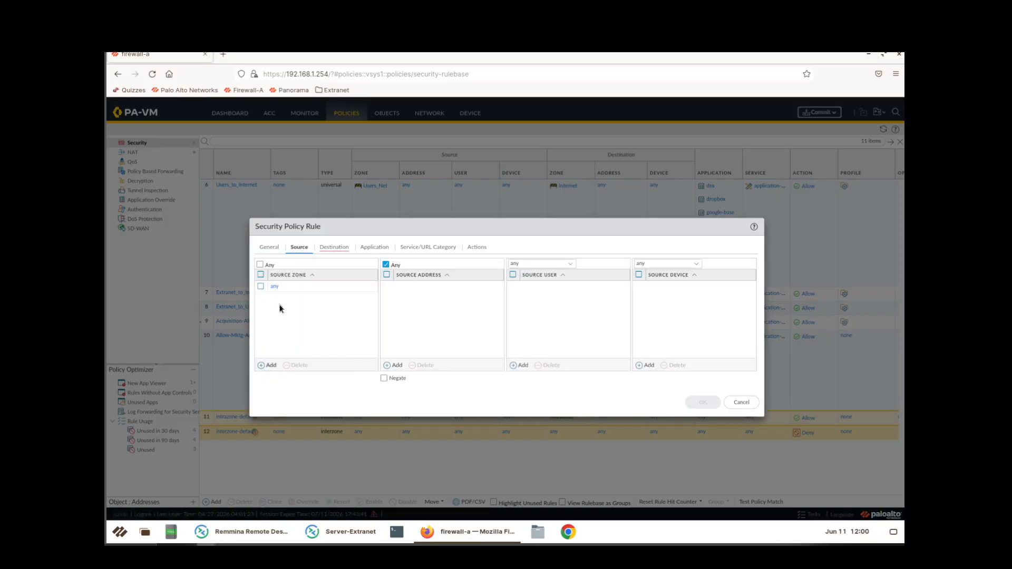
left_click(286, 304)
left_click(322, 325)
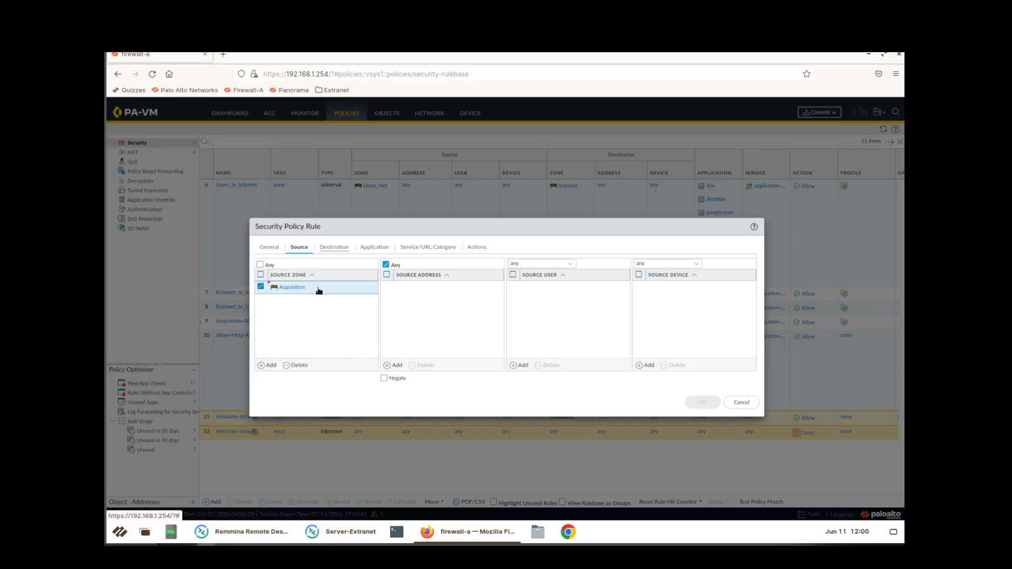
left_click(346, 251)
left_click(321, 265)
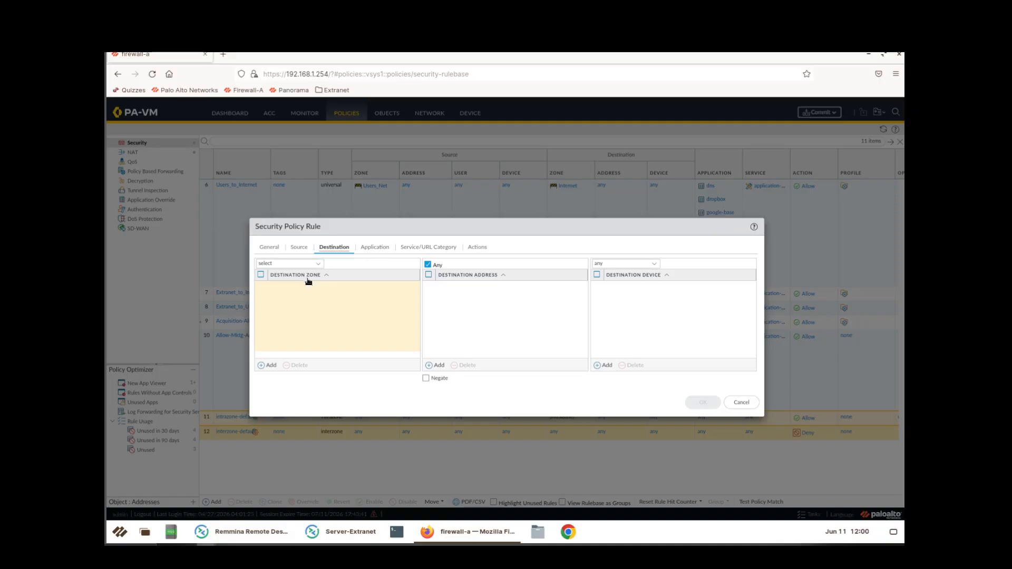
left_click(282, 292)
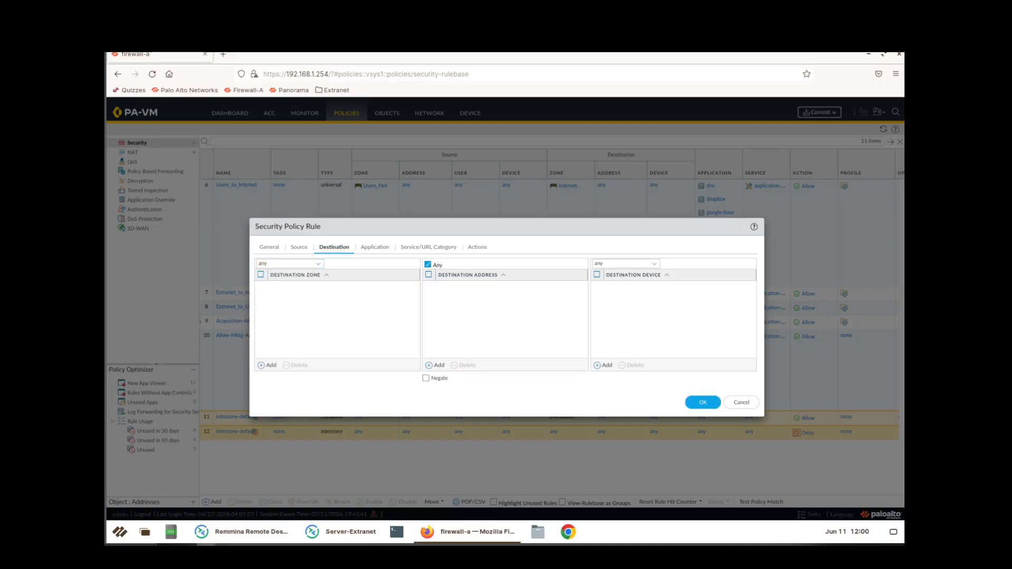
Step: Keep the Deny-All-Others rule matching any application, set its action to Deny, and save the rule
left_click(372, 250)
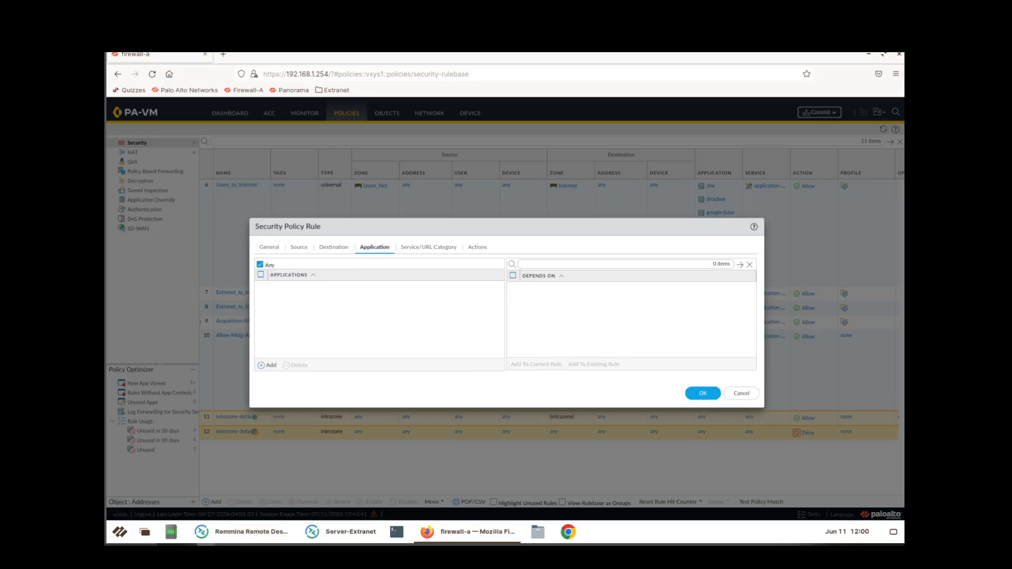
left_click(473, 248)
left_click(496, 274)
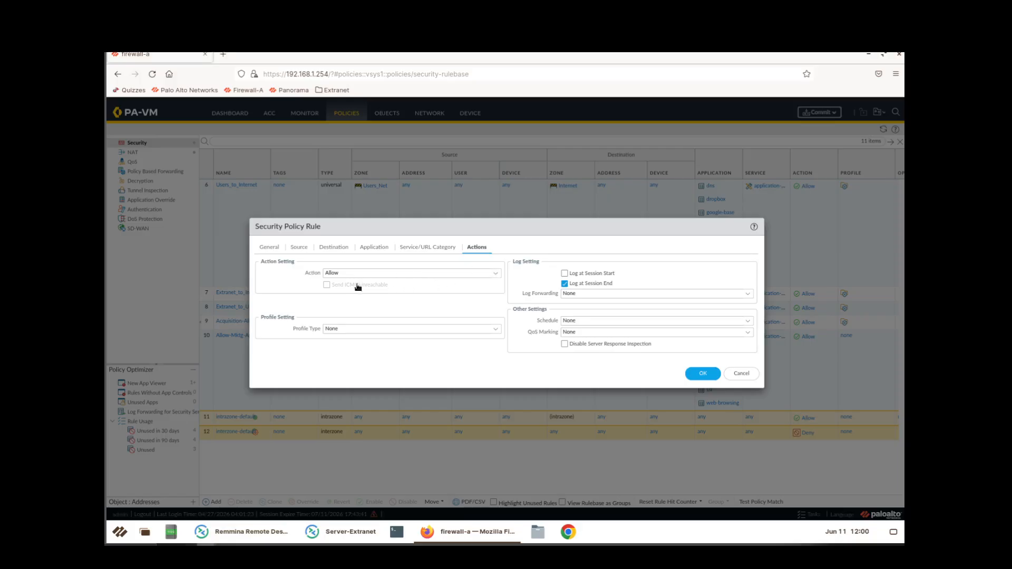
left_click(350, 285)
left_click(696, 376)
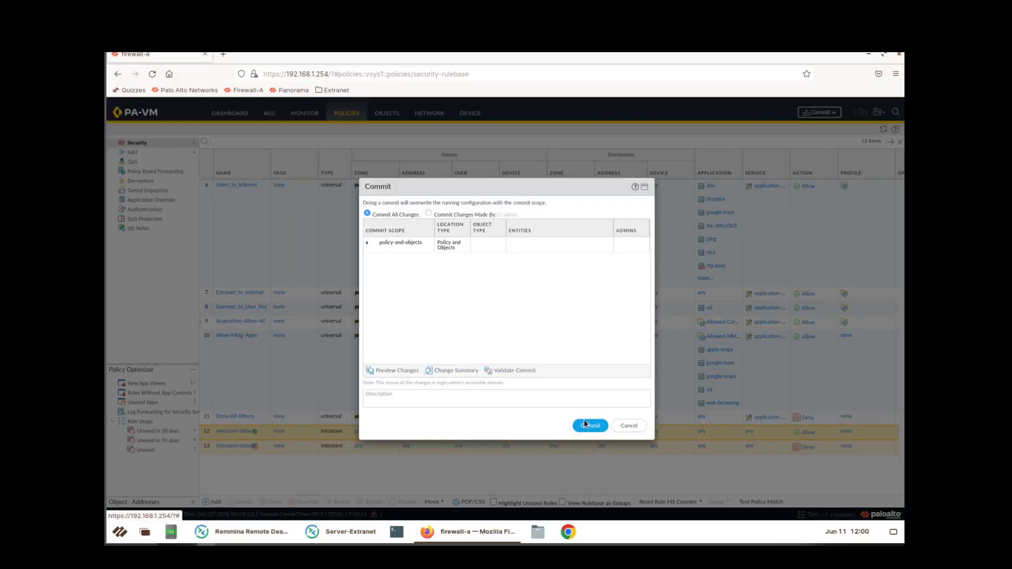
Step: Commit all pending policy and object changes to the firewall
left_click(585, 425)
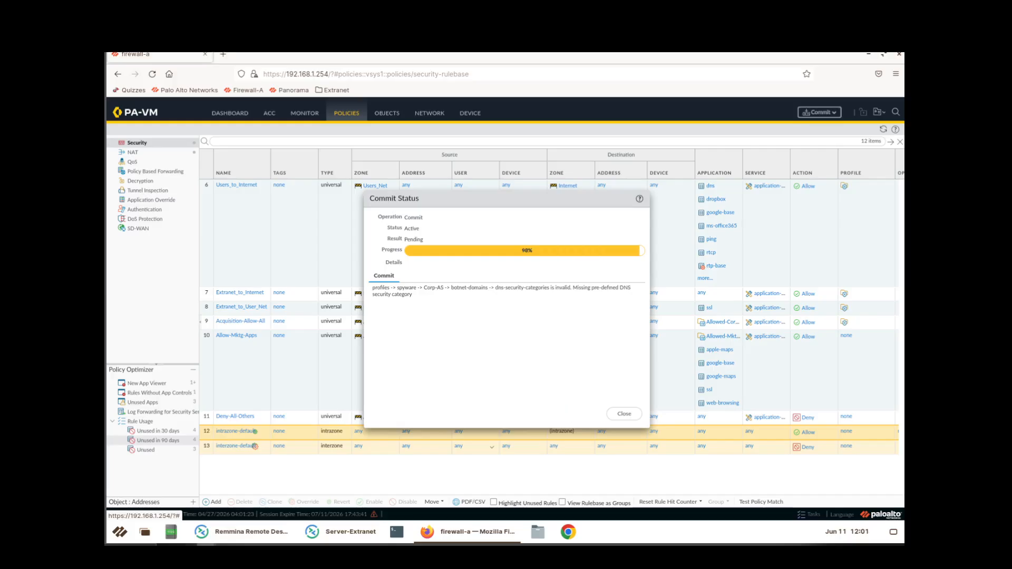
Step: Leave the commit status and check the commit job's progress in the task list
left_click(635, 415)
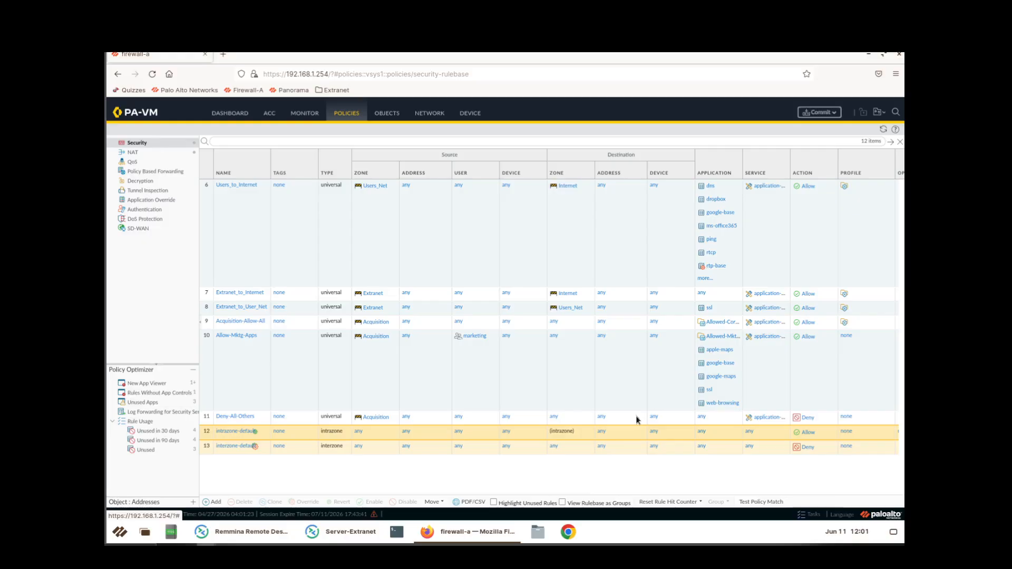
left_click(587, 434)
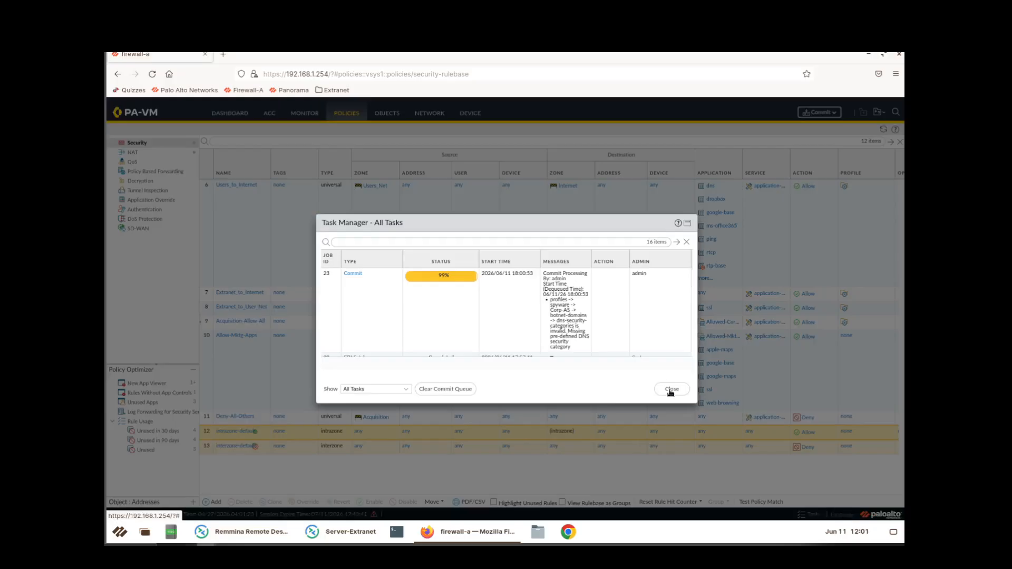
left_click(670, 390)
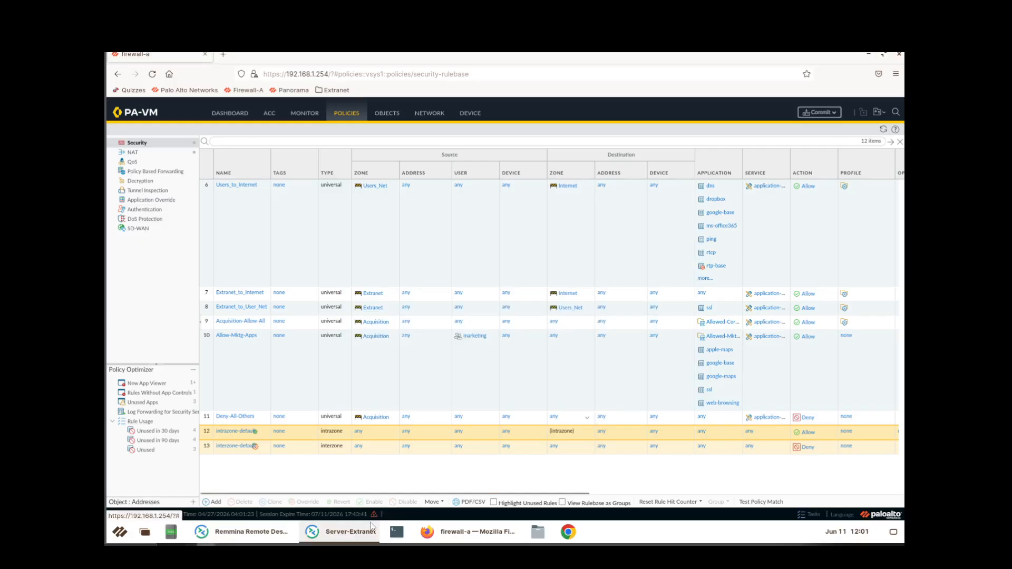
Step: Switch to the Server-Extranet terminal, run ./Appgenerator-2.sh, and check its progress before returning to the firewall interface
left_click(342, 532)
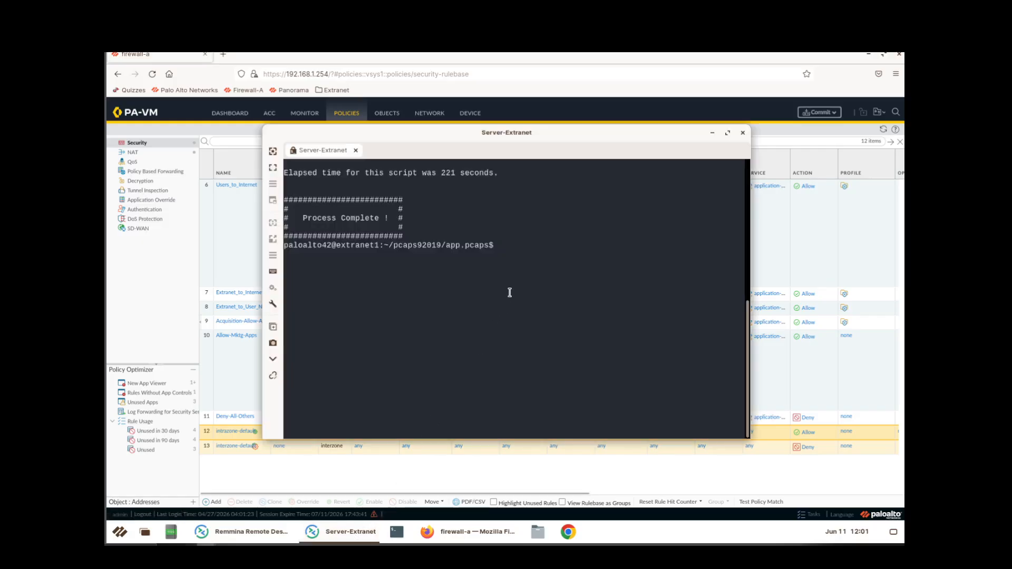
type("./Appgenerator-2.sh")
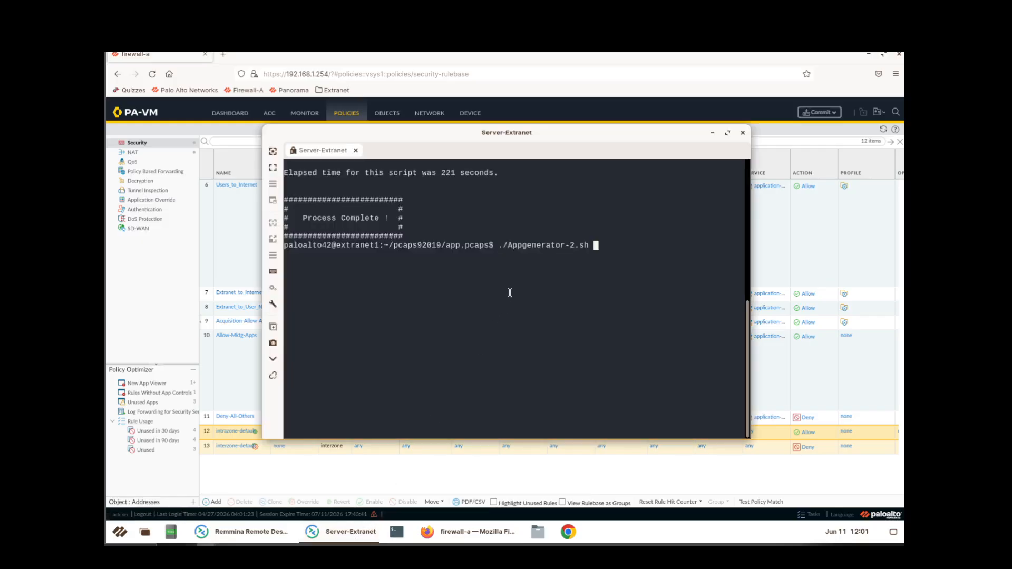
key("Return")
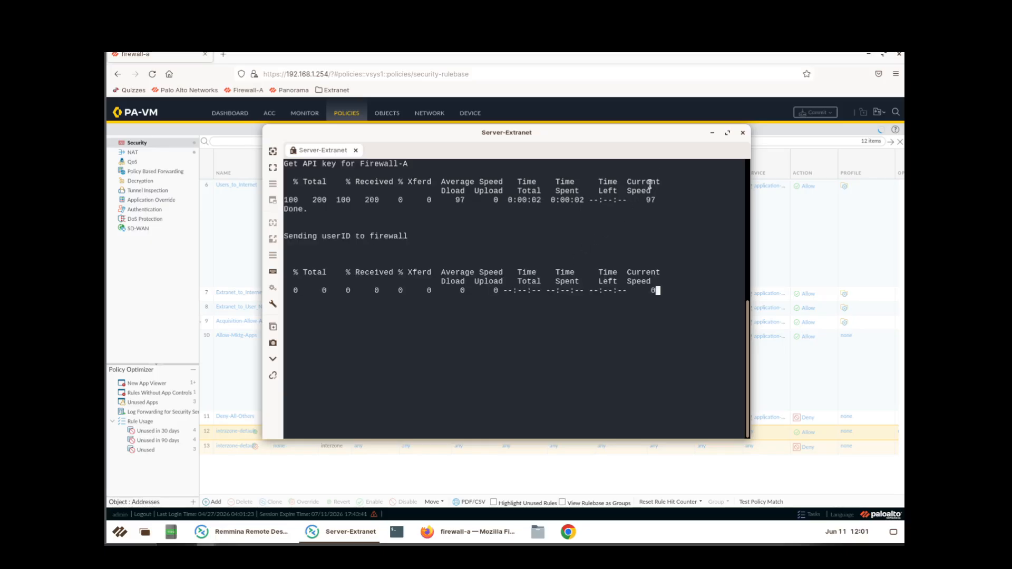
left_click(712, 132)
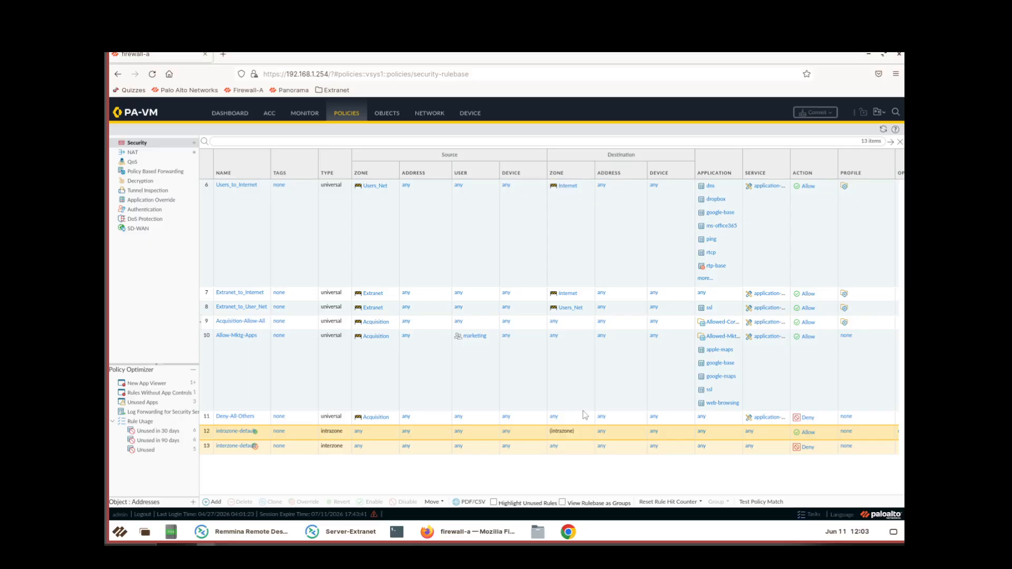
left_click(351, 532)
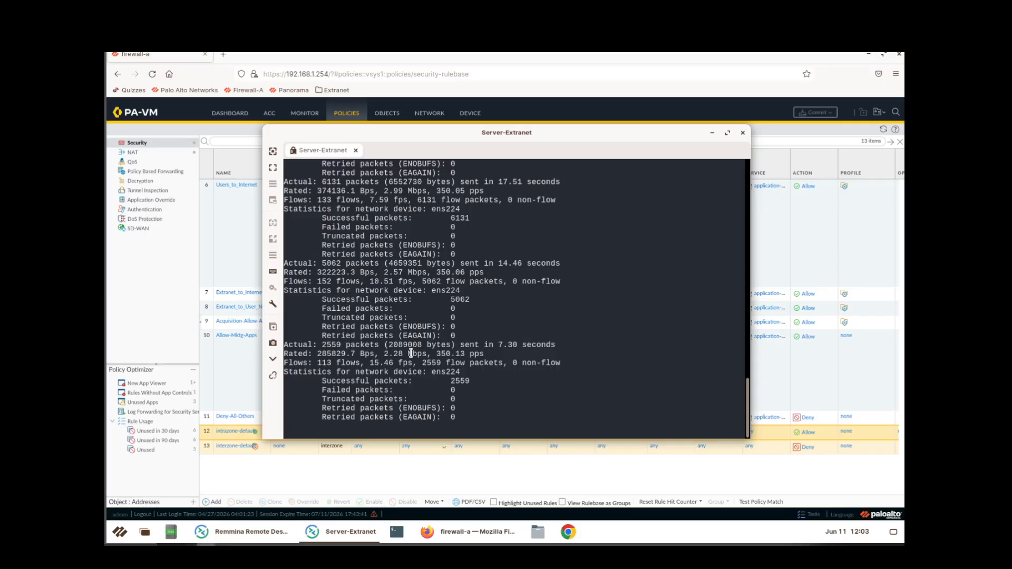
left_click(712, 134)
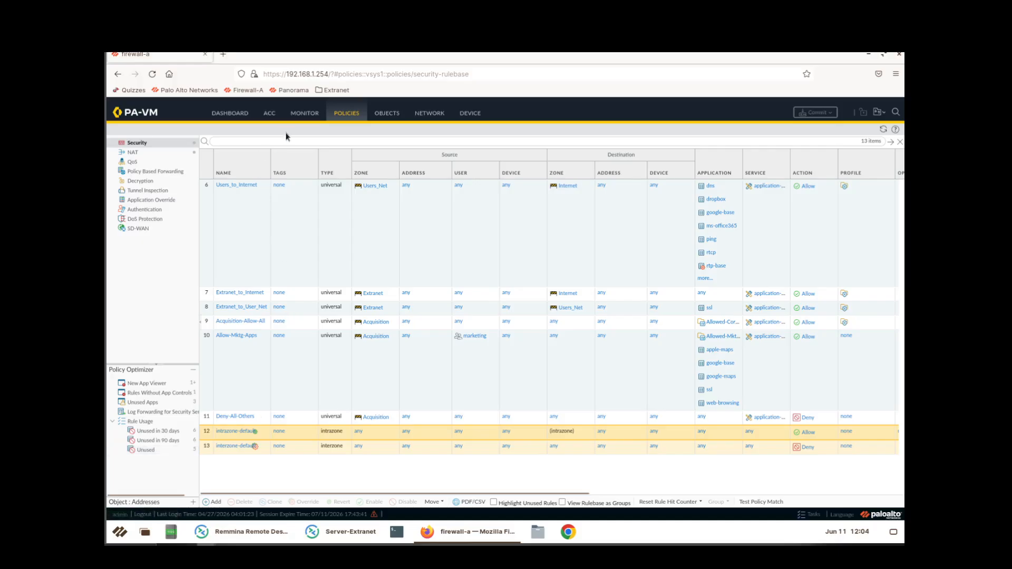
Step: Display the firewall's traffic log and automatically adjust its column widths to fit the contents
left_click(299, 115)
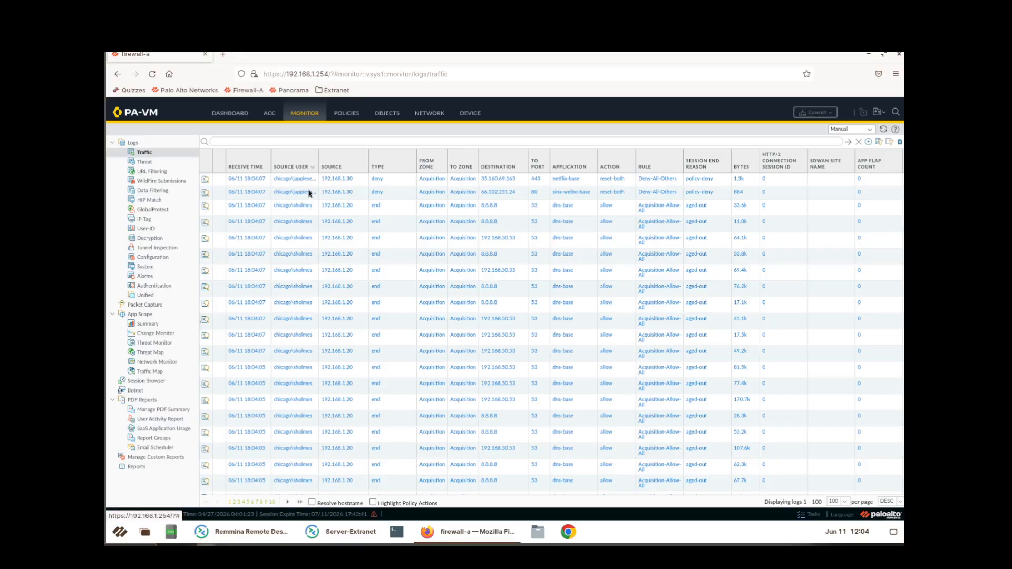
left_click(313, 167)
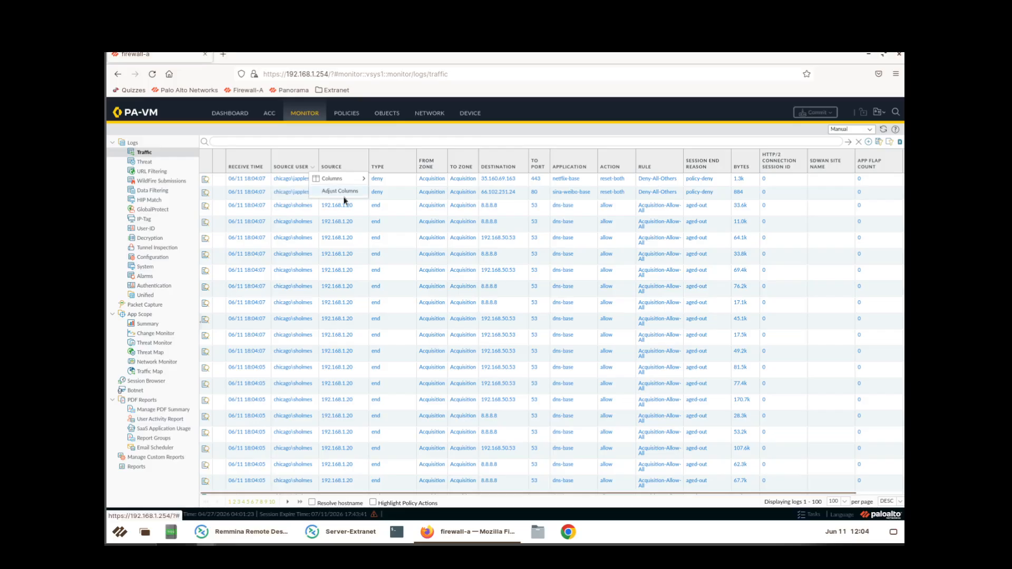
left_click(329, 191)
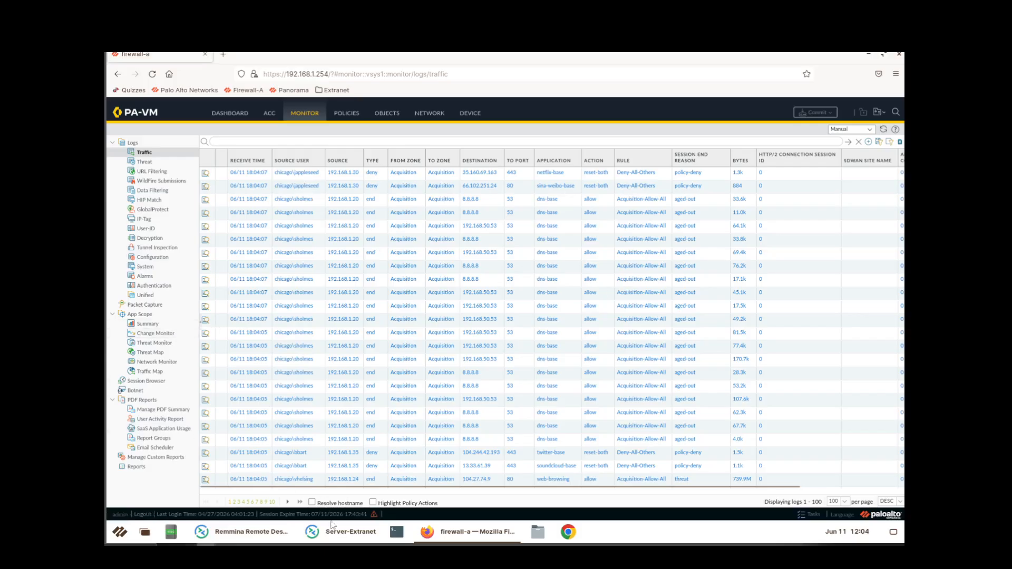
Step: Monitor the traffic generator script in the Server-Extranet terminal until it completes, and return to the traffic log
left_click(313, 504)
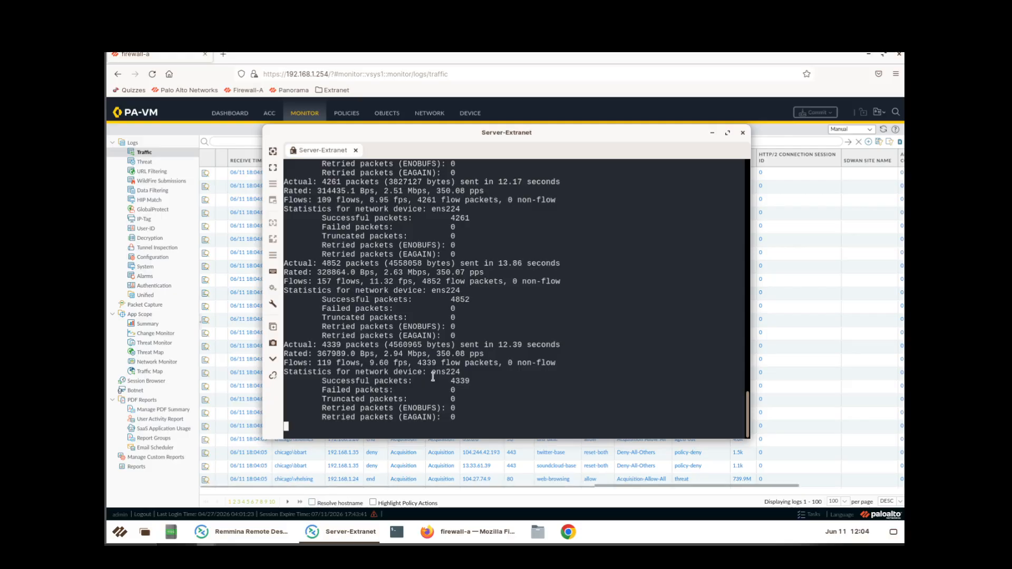
left_click(712, 134)
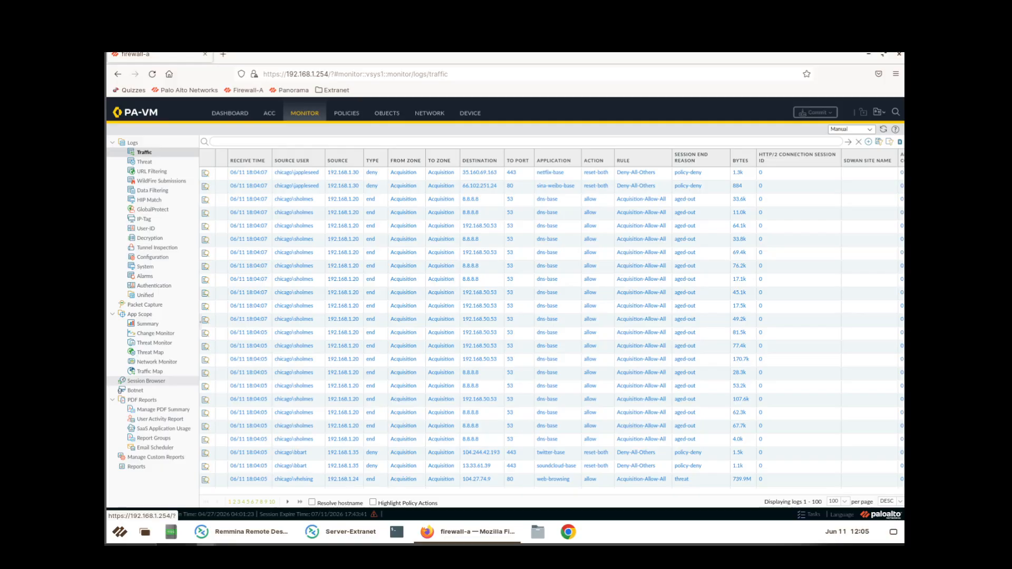
left_click(367, 536)
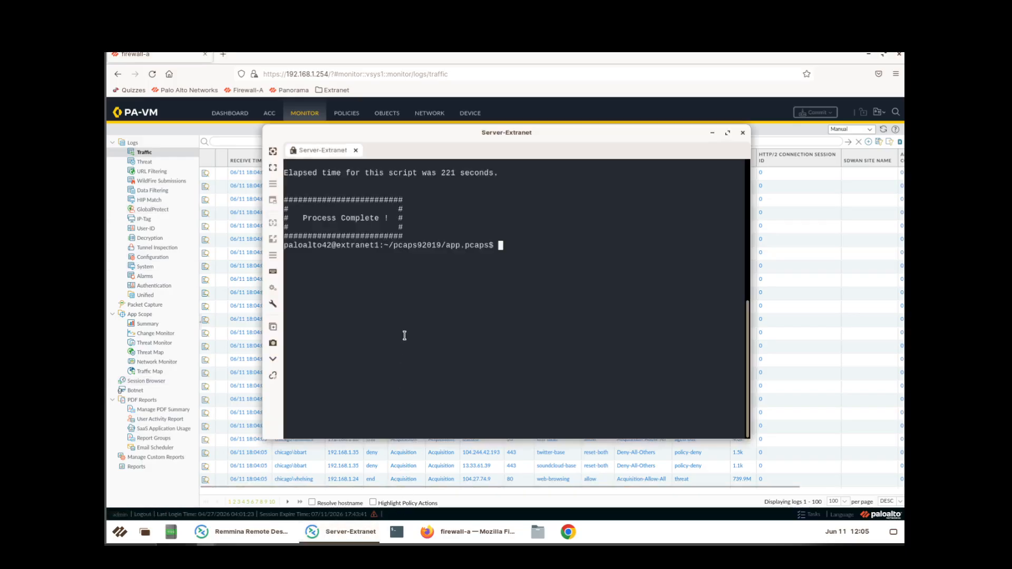
left_click(713, 134)
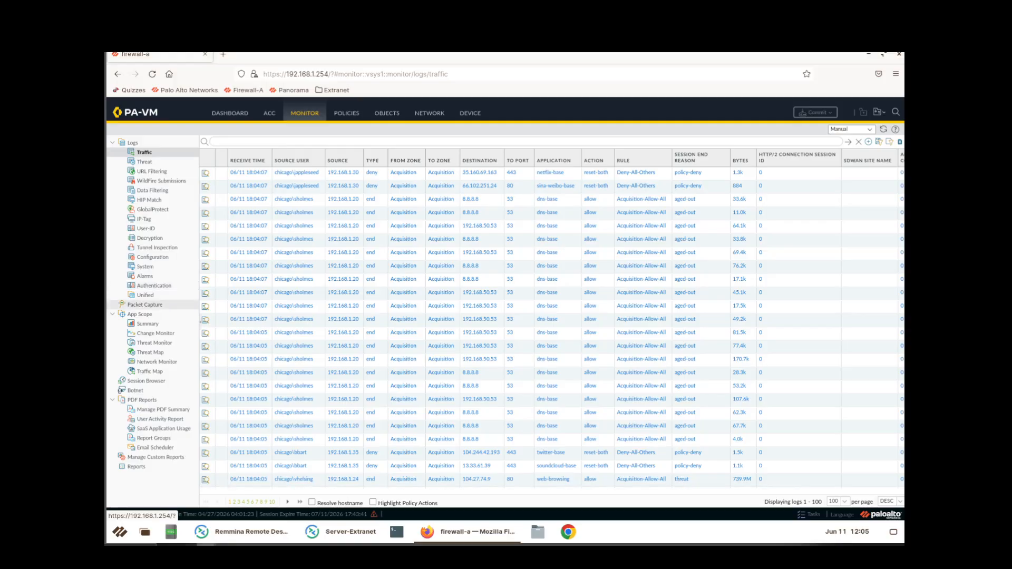
Step: Connect to the Firewall-A command line through Remmina and list all IP-to-user mappings with show user ip-user-mapping all
left_click(274, 537)
double_click(333, 222)
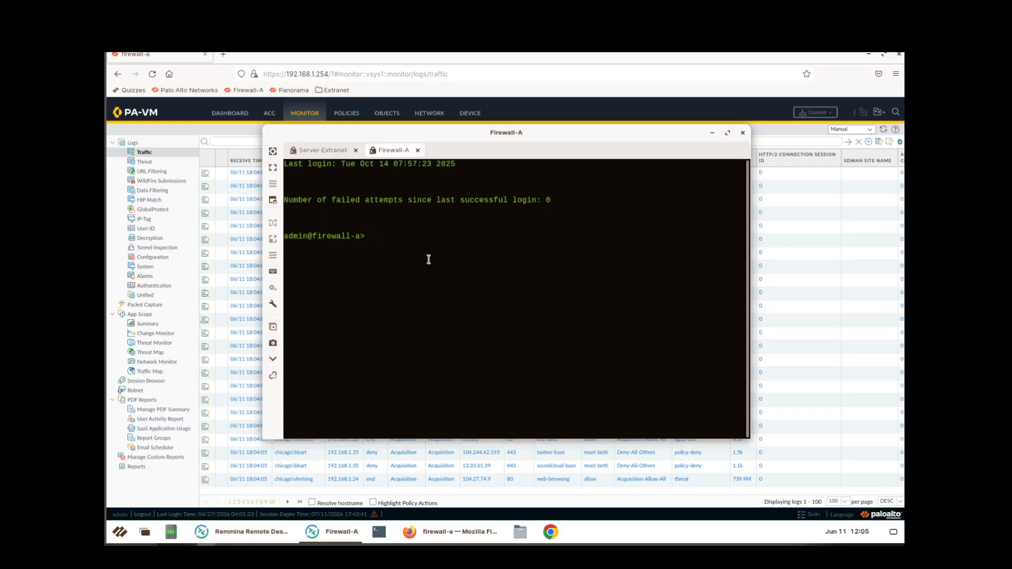
type("show u")
key("question")
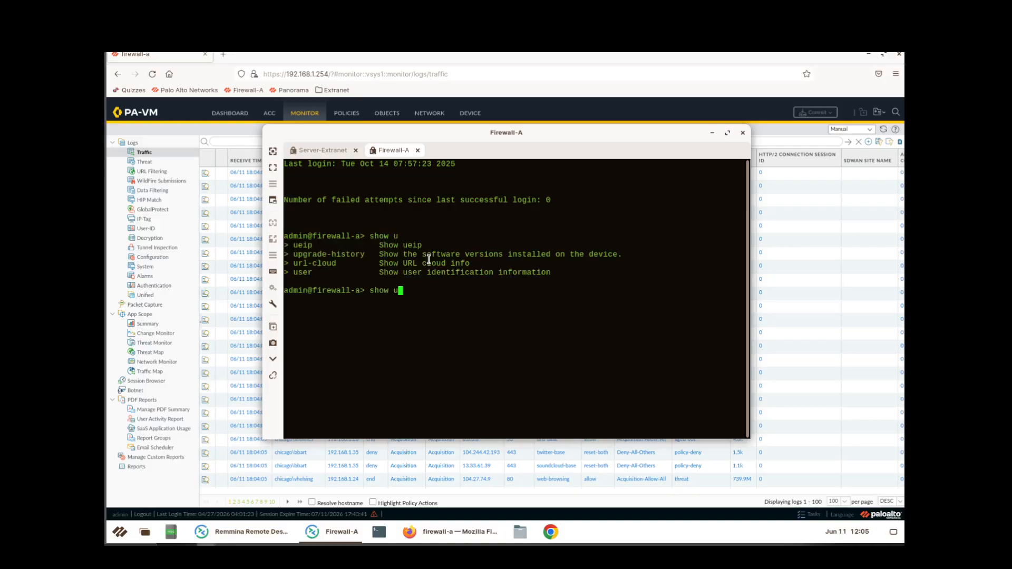
key("Tab")
type("ip-ma")
key("BackSpace")
key("BackSpace")
key("BackSpace")
type("u")
key("Tab")
type("all")
key("Return")
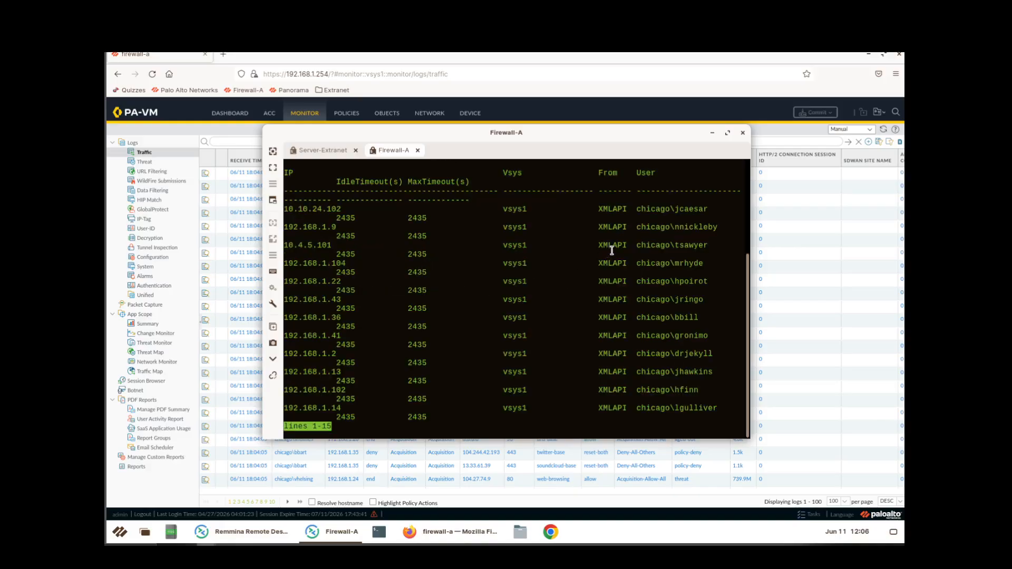
Step: Enlarge the Firewall-A terminal to review the IP-to-user mappings, and return to the traffic log
left_click(728, 133)
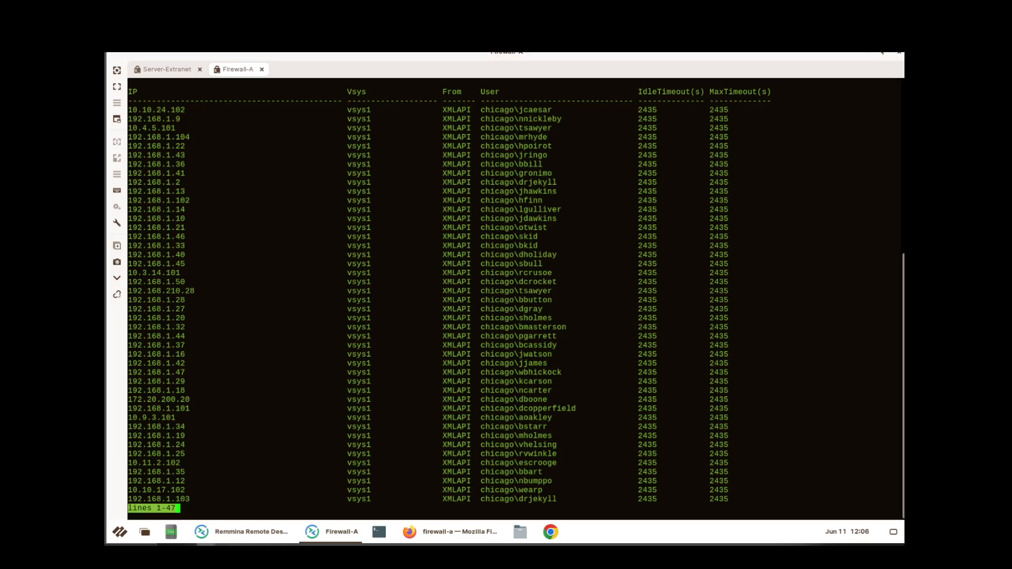
left_click(870, 54)
left_click(655, 157)
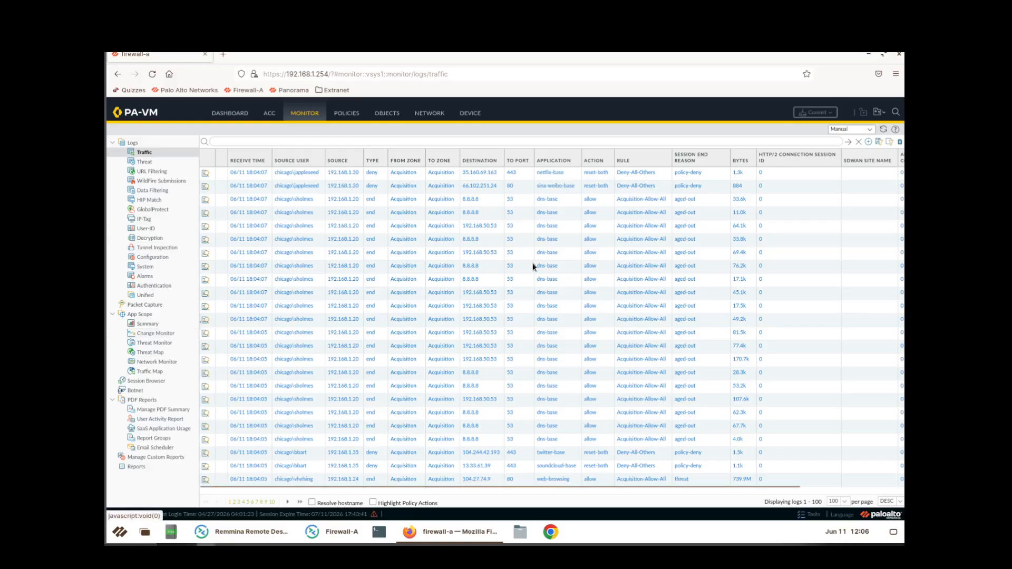
Step: Filter the traffic log to the youtube-base application with ( app eq 'youtube-base' )
left_click(557, 174)
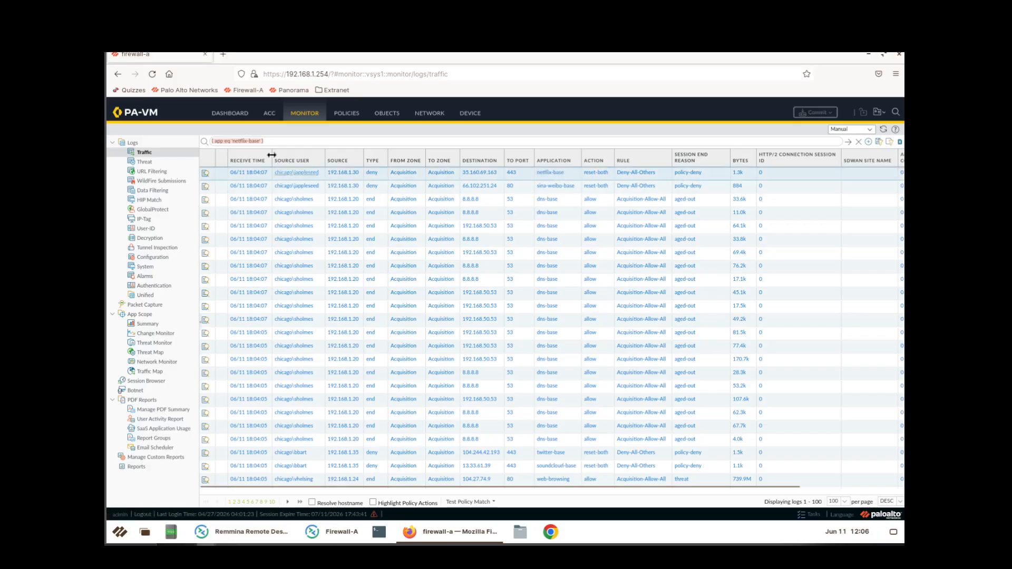
double_click(253, 143)
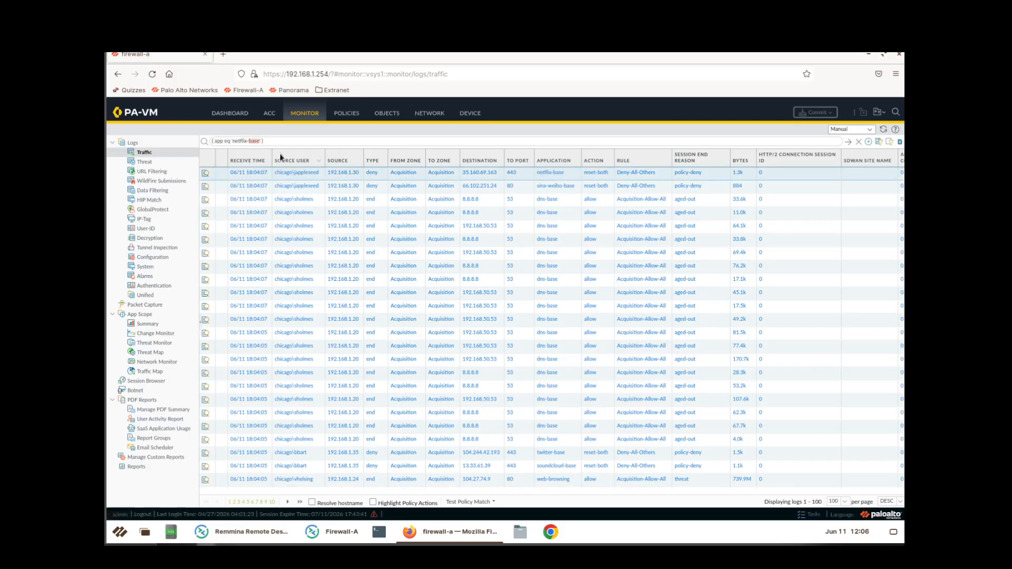
key("BackSpace")
key("BackSpace")
key("BackSpace")
key("BackSpace")
key("BackSpace")
key("BackSpace")
key("BackSpace")
key("BackSpace")
key("BackSpace")
type("yout")
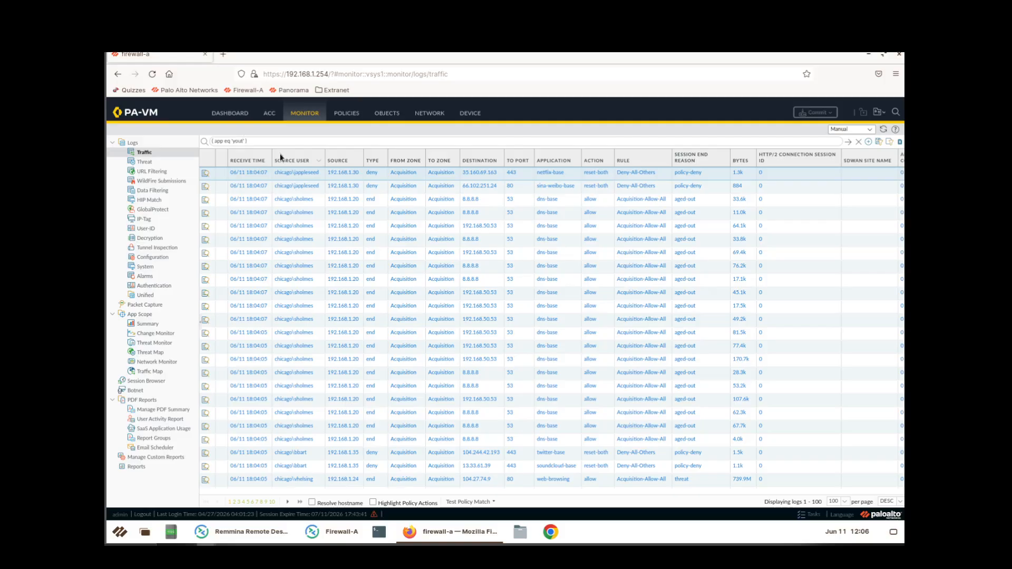
type("ube-base")
key("Return")
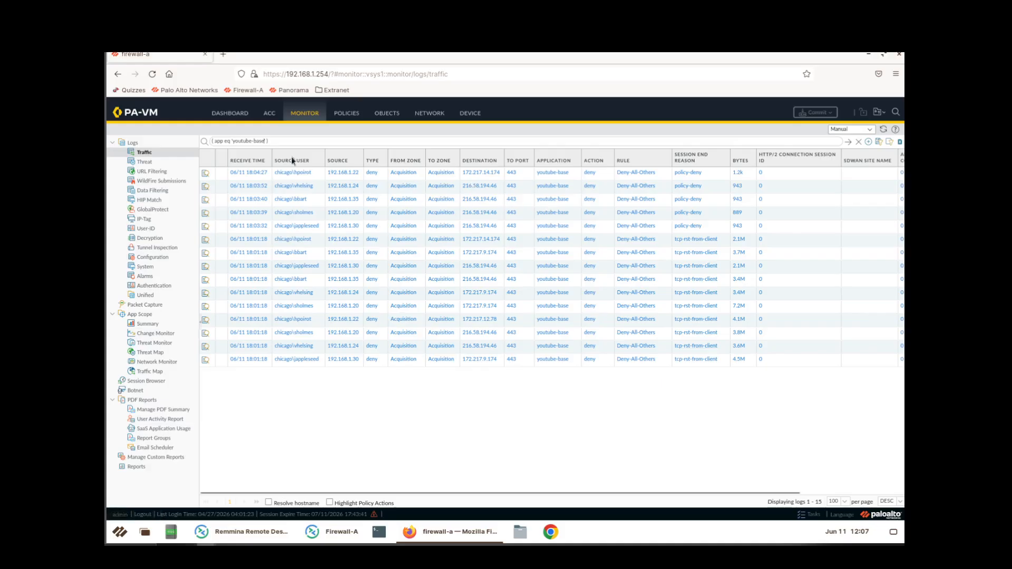
Step: Change the traffic log filter to ( app eq 'dns' ) and apply it
left_click_drag(232, 141, 249, 141)
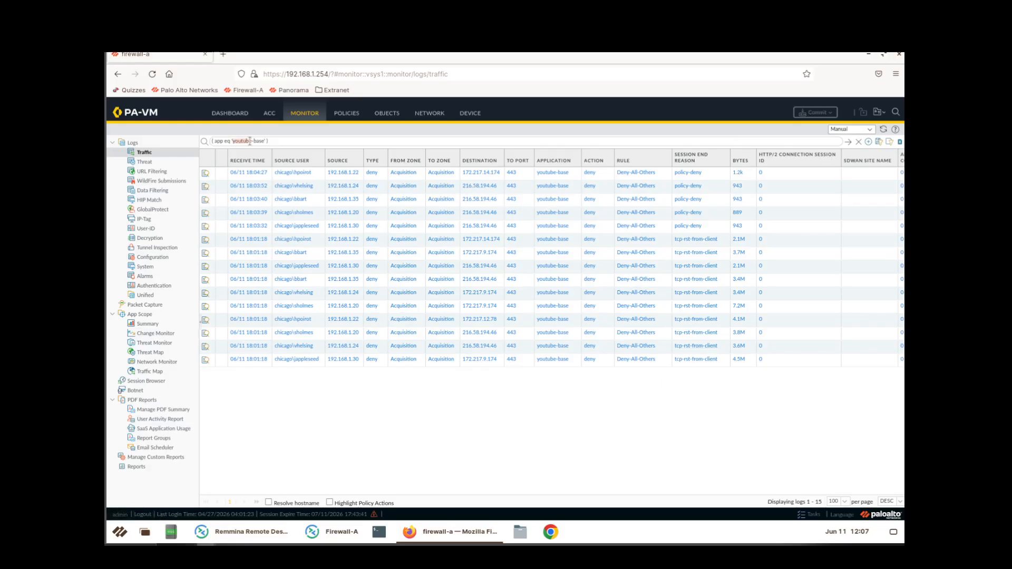
key("Delete")
key("Delete")
key("Delete")
key("Delete")
key("Delete")
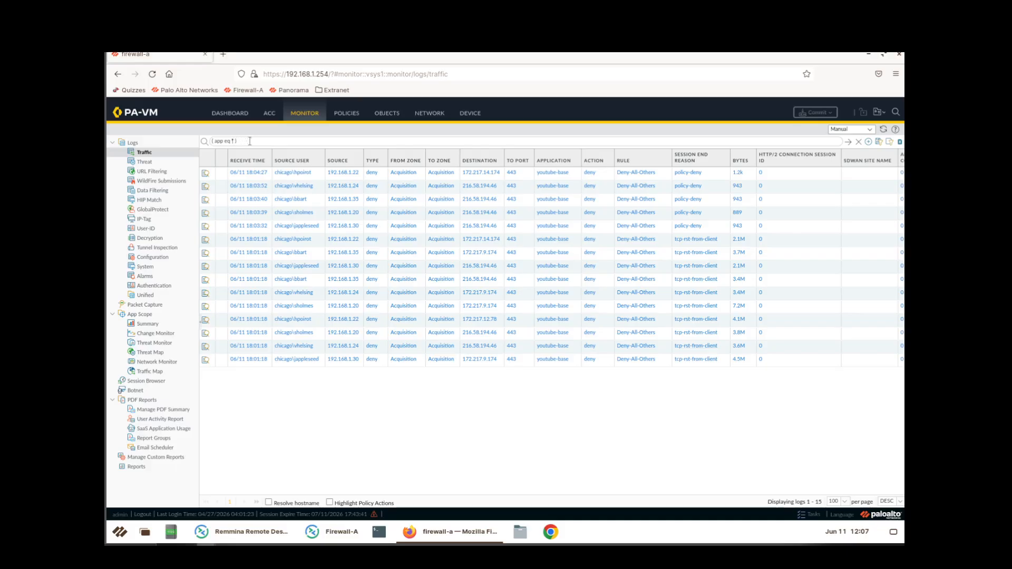
type("dns")
key("Return")
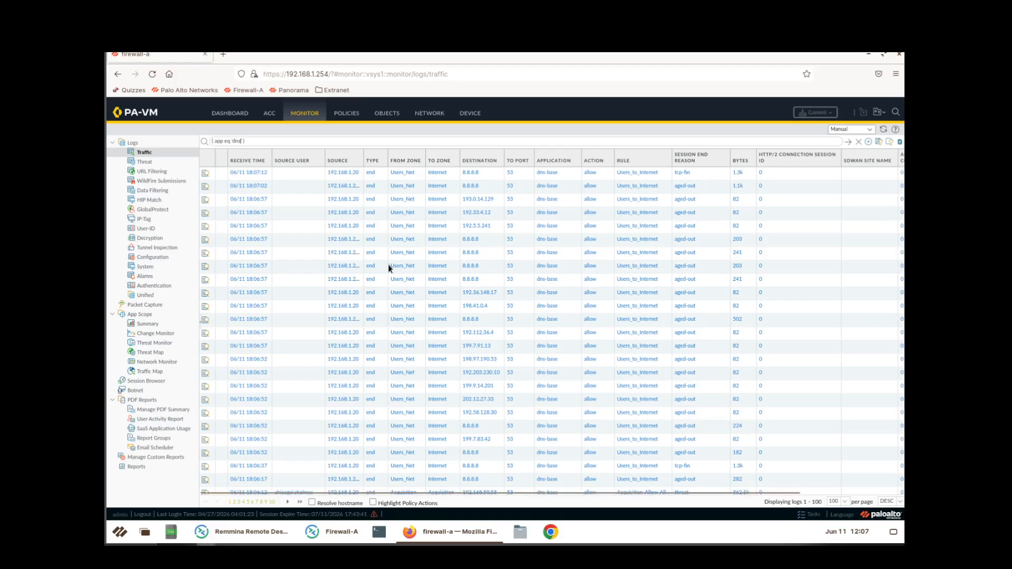
Step: Open the User-ID log
left_click(183, 231)
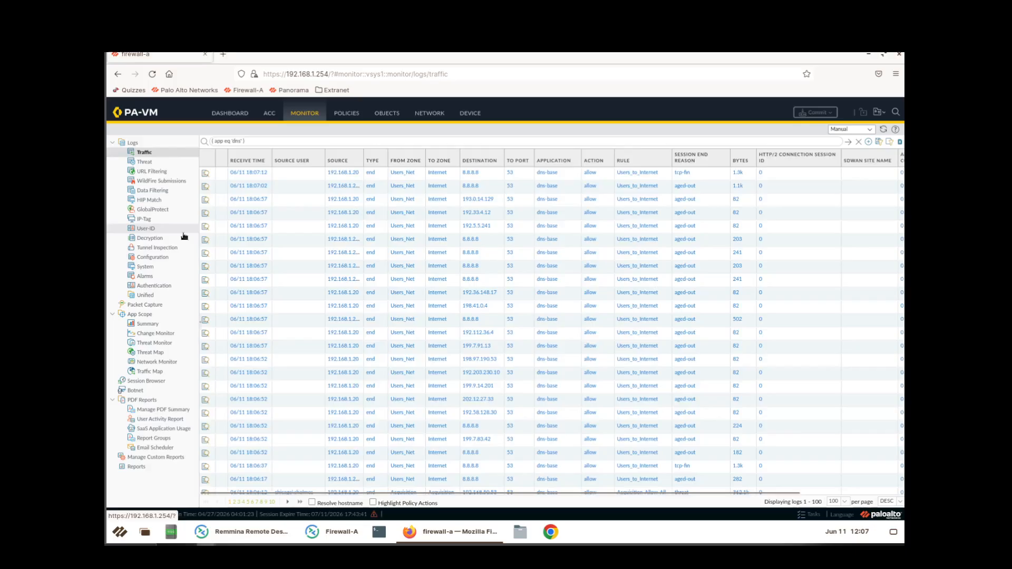